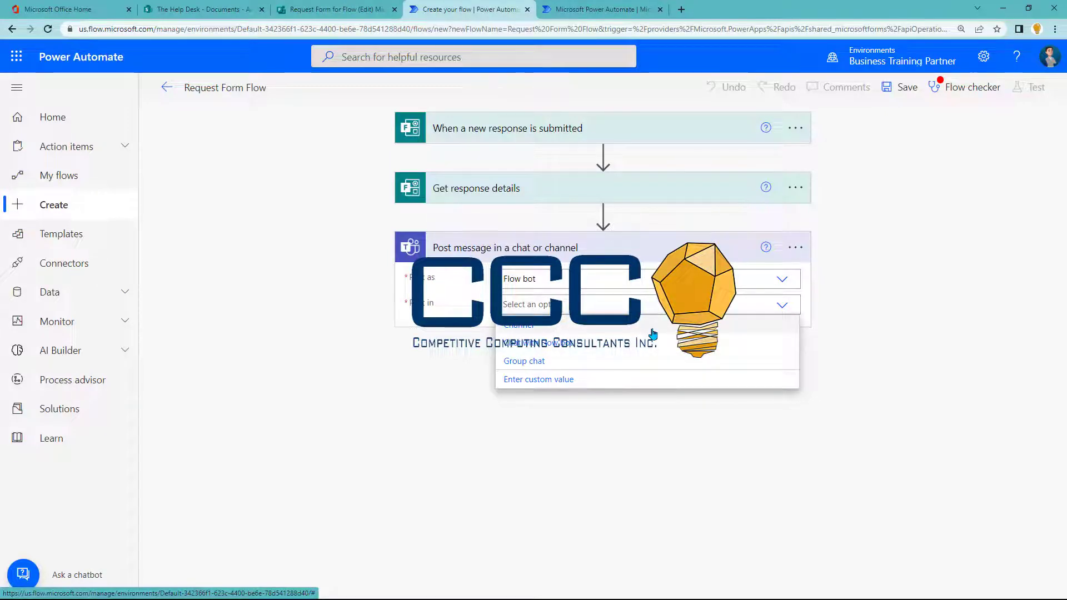
# Step: Set the Teams post to Channel, with team The Help Desk and channel General
pyautogui.click(653, 332)
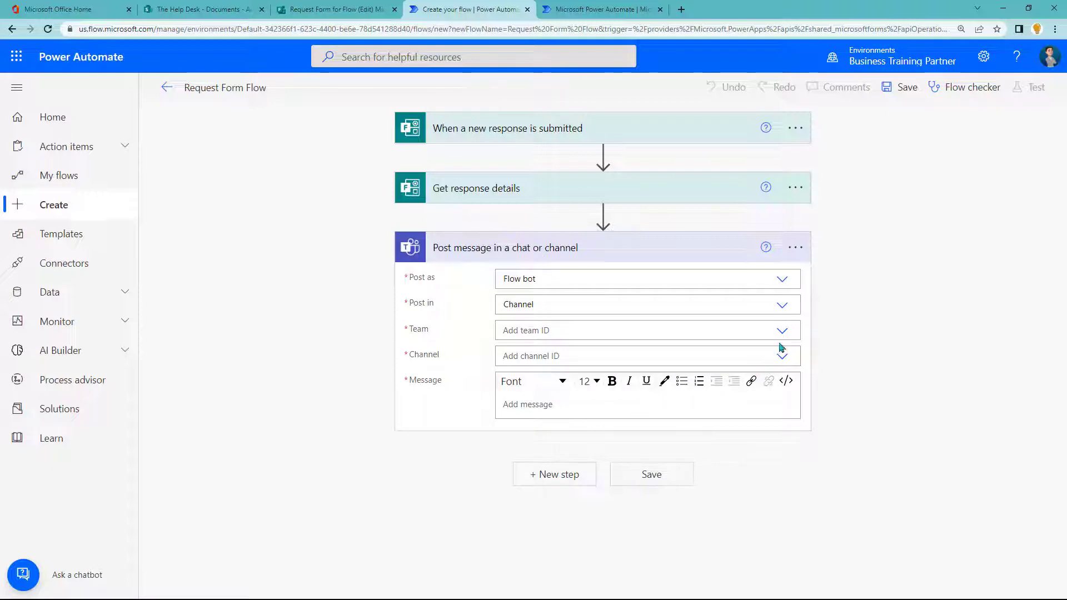
pyautogui.click(783, 333)
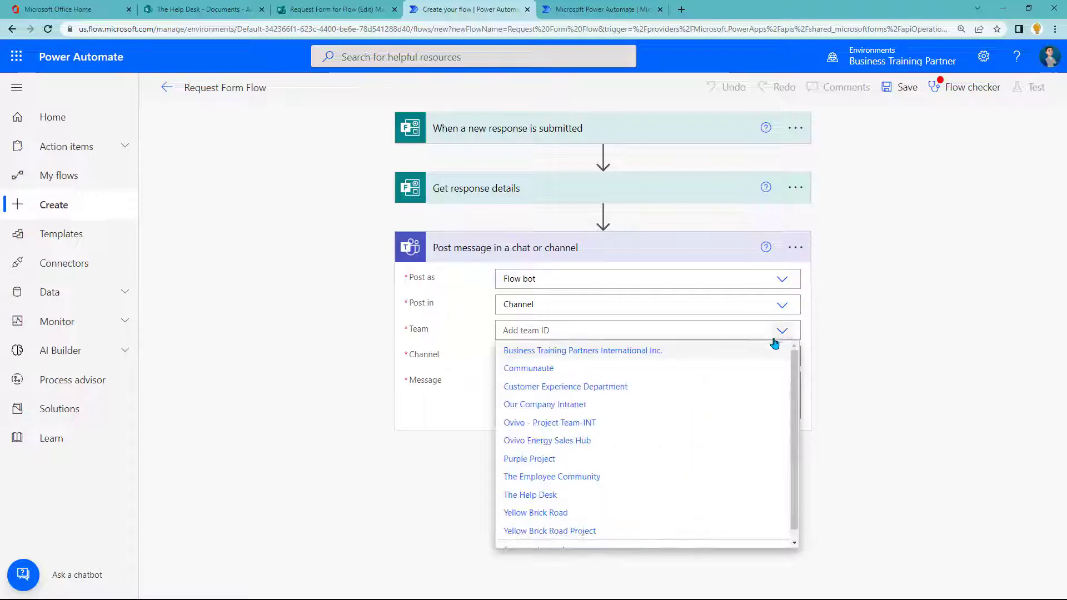
pyautogui.click(588, 497)
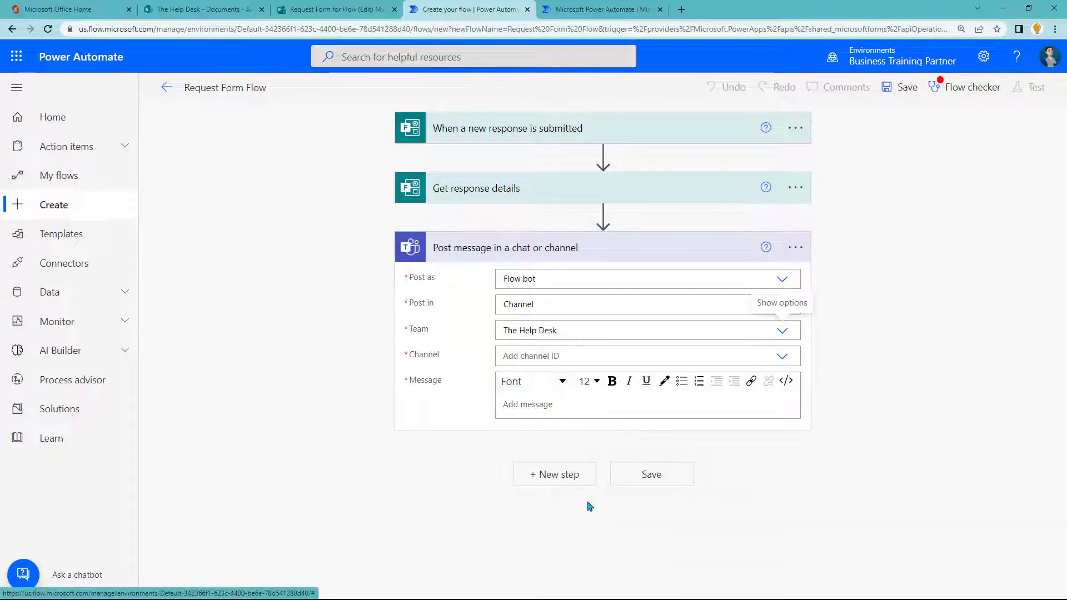
pyautogui.click(782, 356)
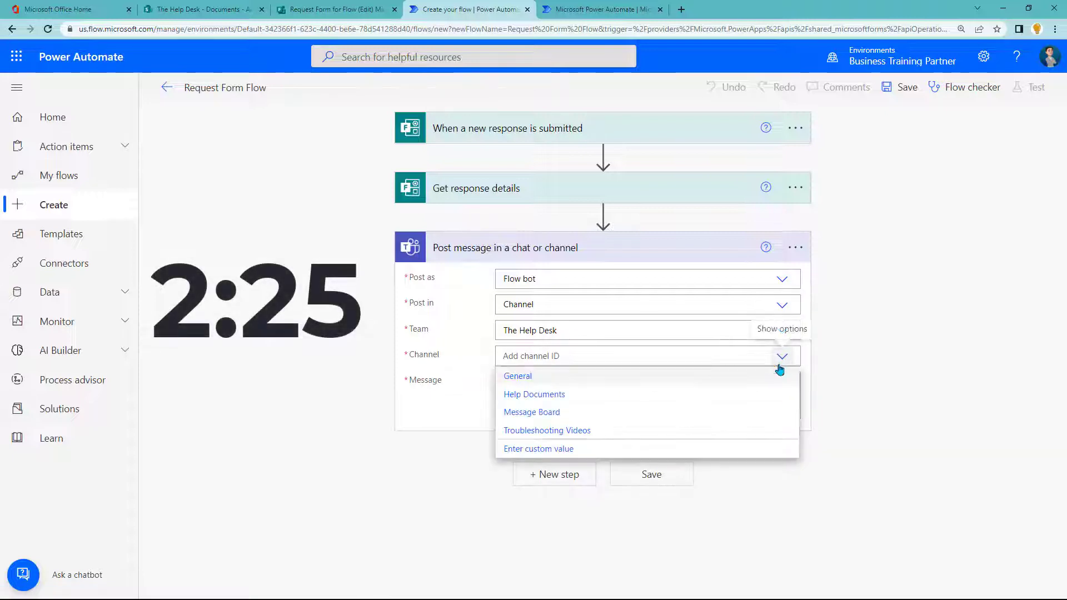
pyautogui.click(570, 378)
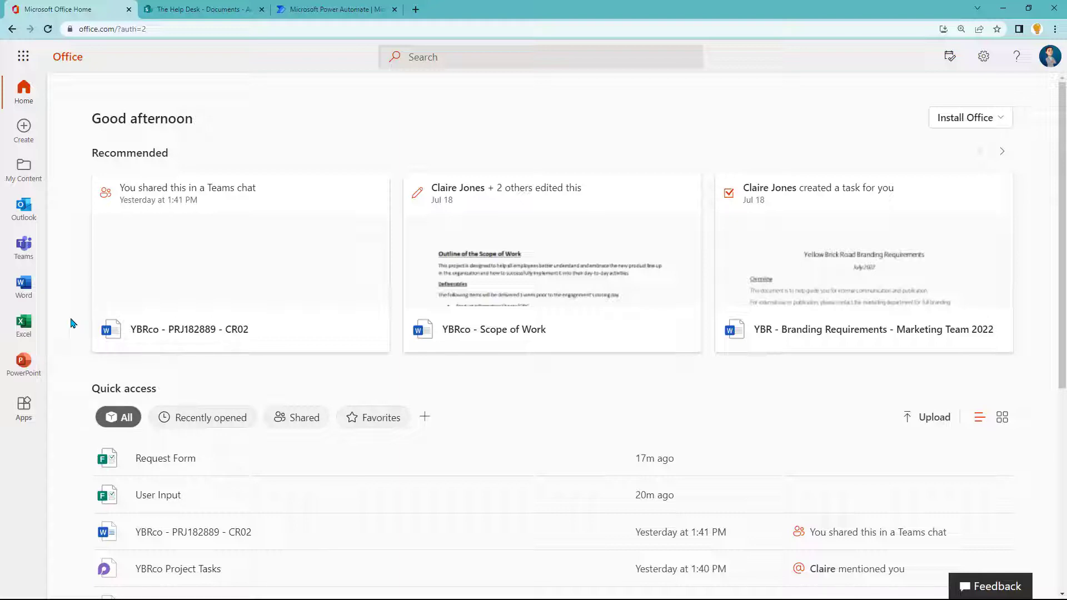
pyautogui.click(228, 17)
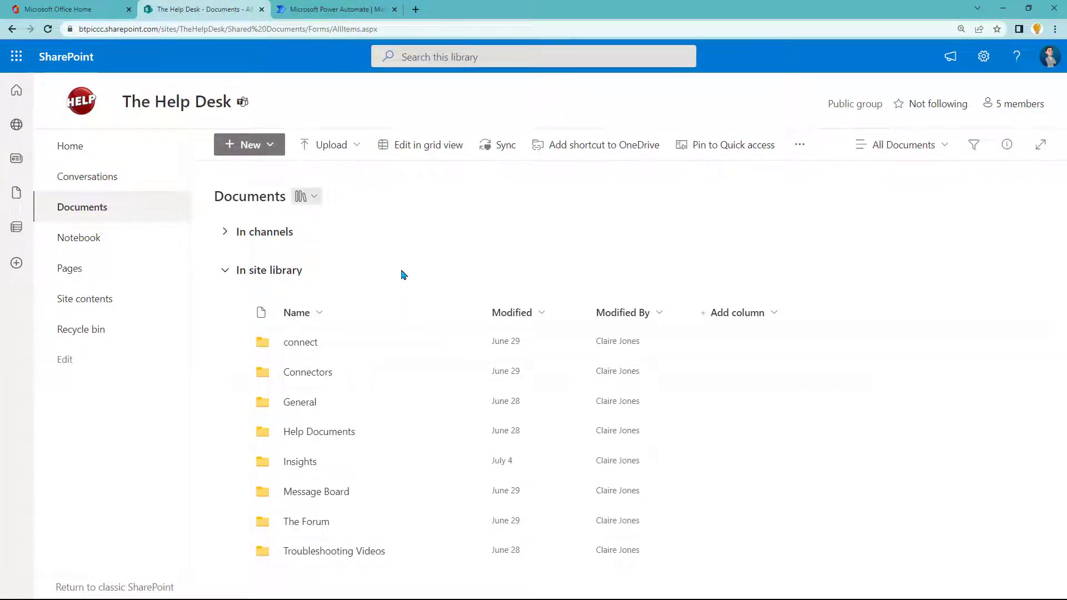
pyautogui.click(94, 17)
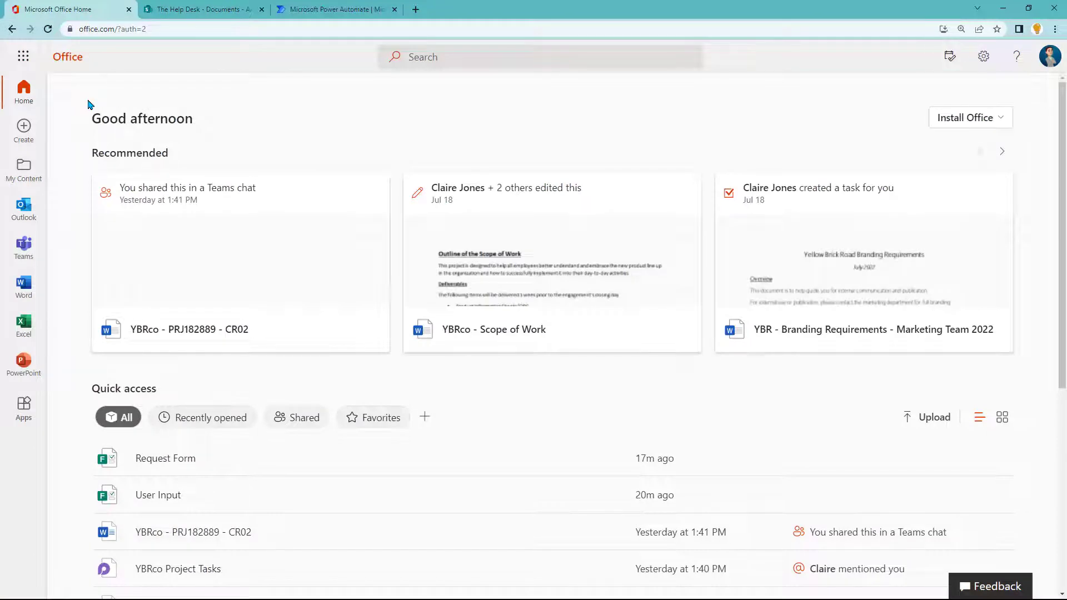
pyautogui.click(23, 56)
pyautogui.click(61, 312)
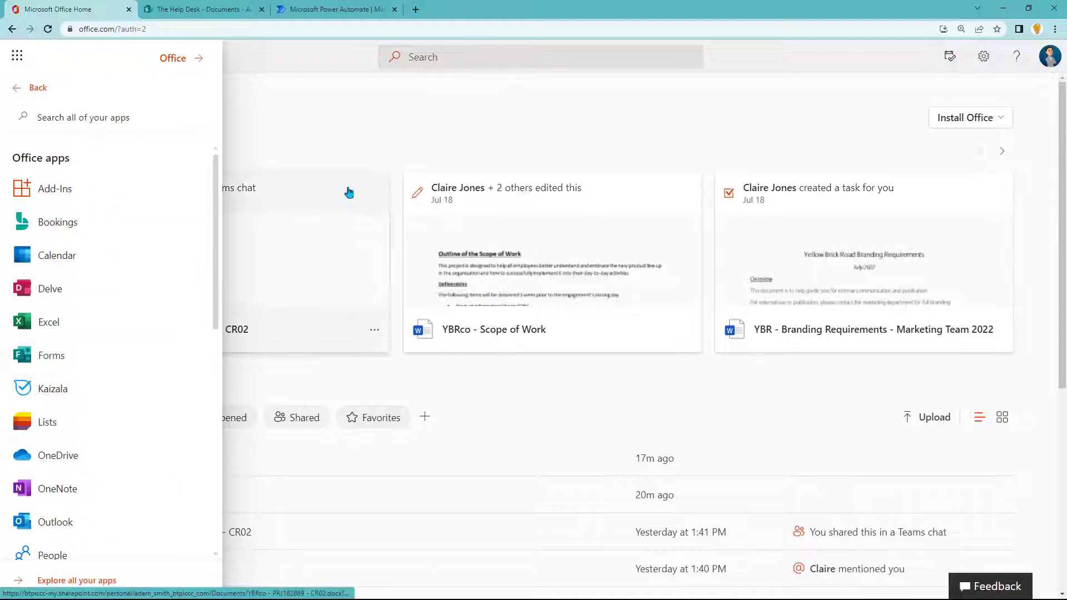
pyautogui.click(347, 158)
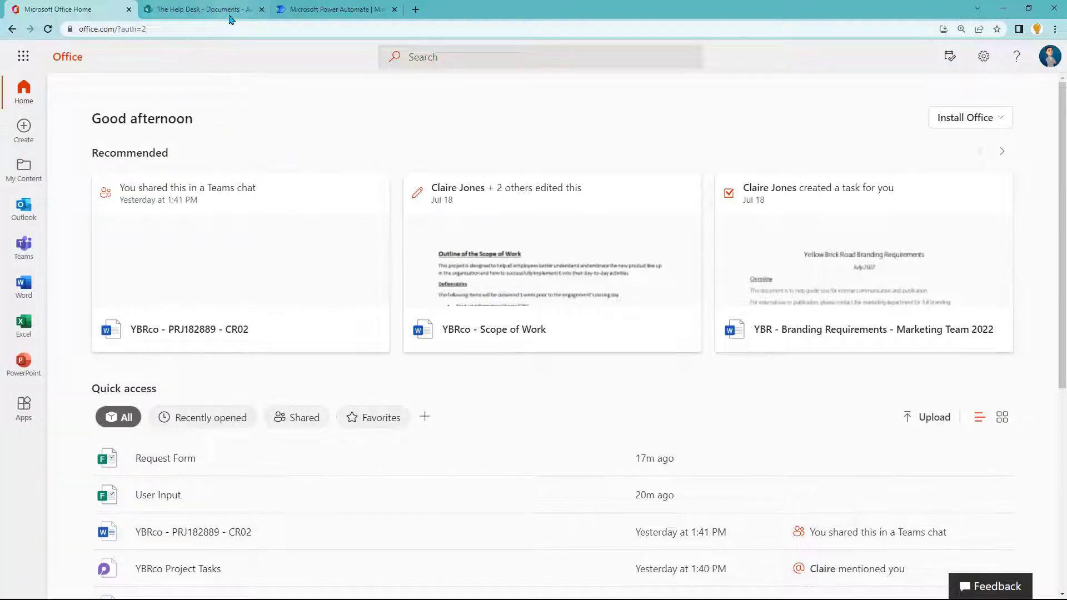
# Step: In The Help Desk Documents library, start a new Forms for Excel file named 'Request Form for Flow'
pyautogui.click(211, 9)
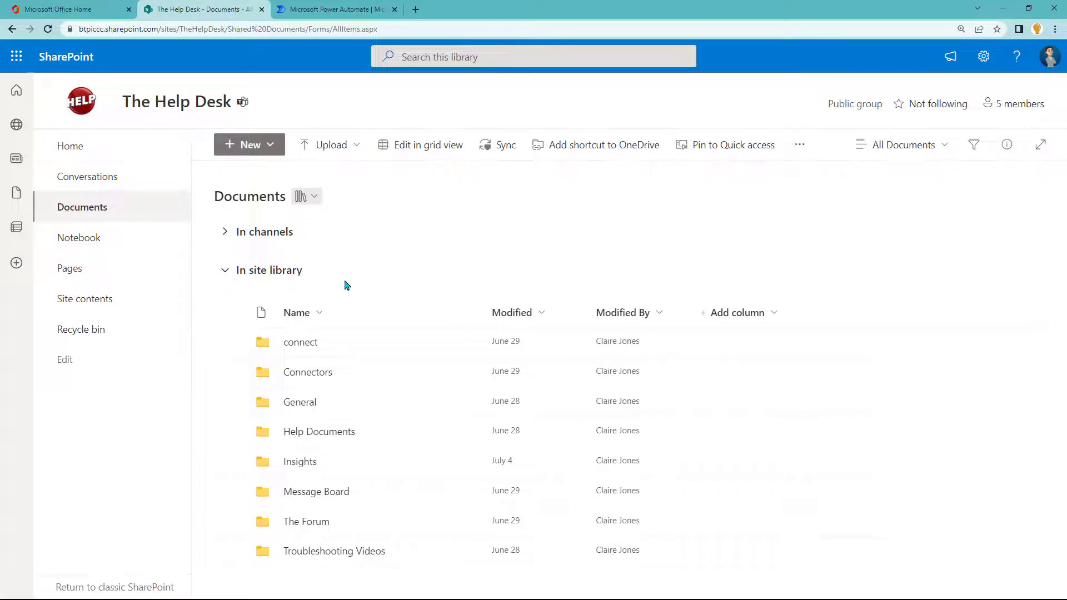
pyautogui.click(262, 154)
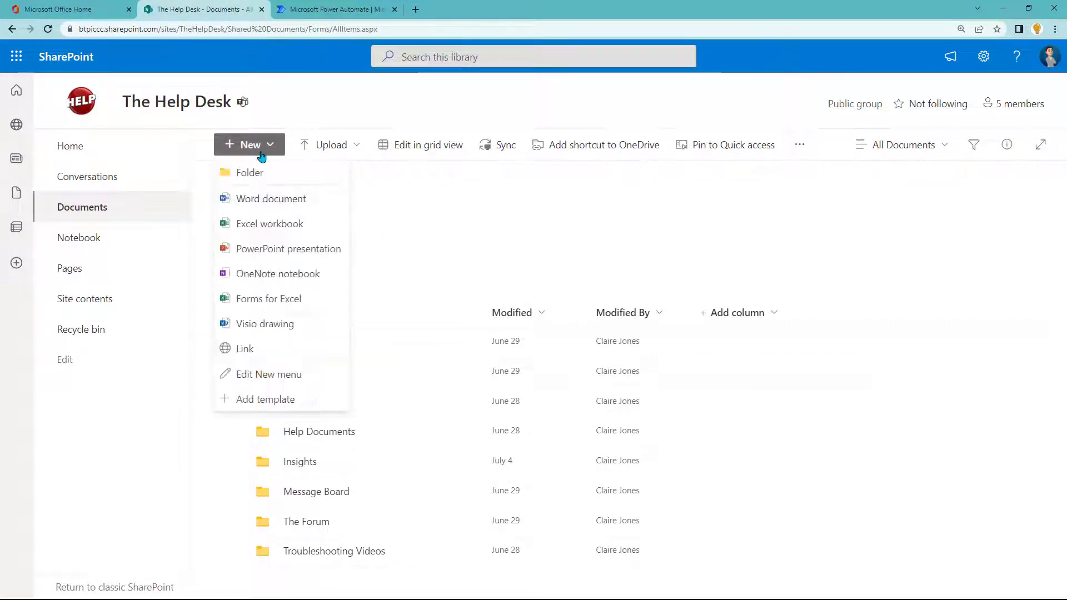
pyautogui.click(270, 300)
pyautogui.write('Request Form for Flow')
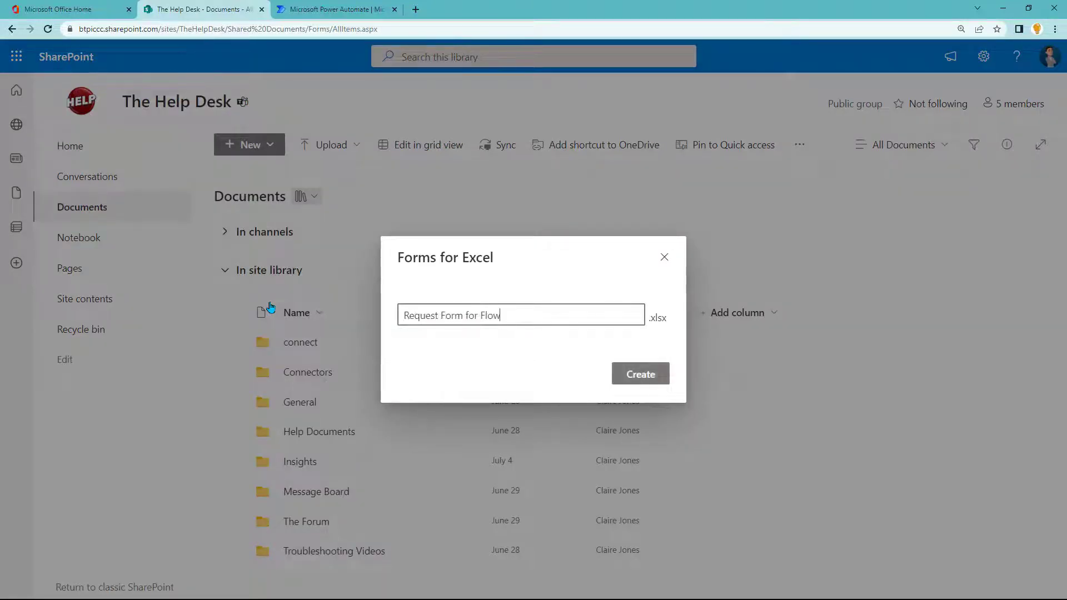
# Step: Create the Request Form for Flow workbook, begin a Forms tab in General, and return to the form editor
pyautogui.click(639, 384)
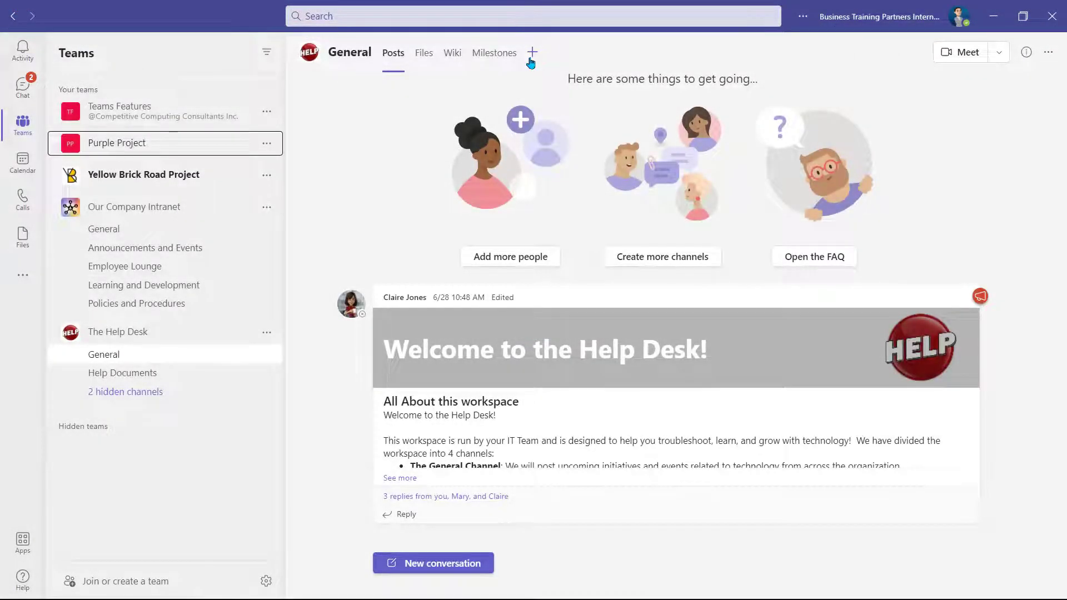
pyautogui.click(531, 59)
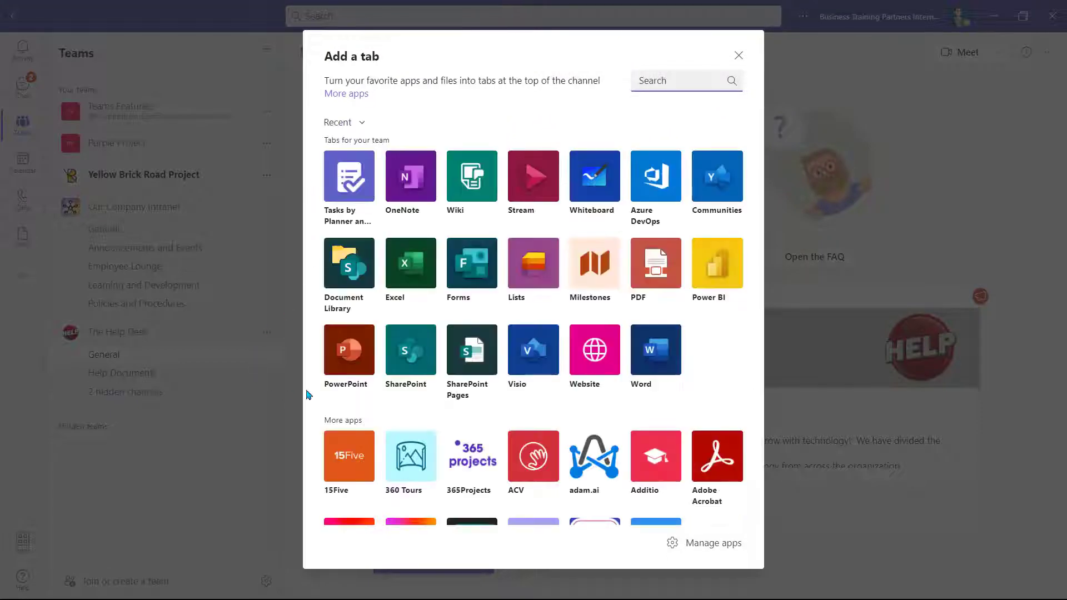
pyautogui.click(465, 261)
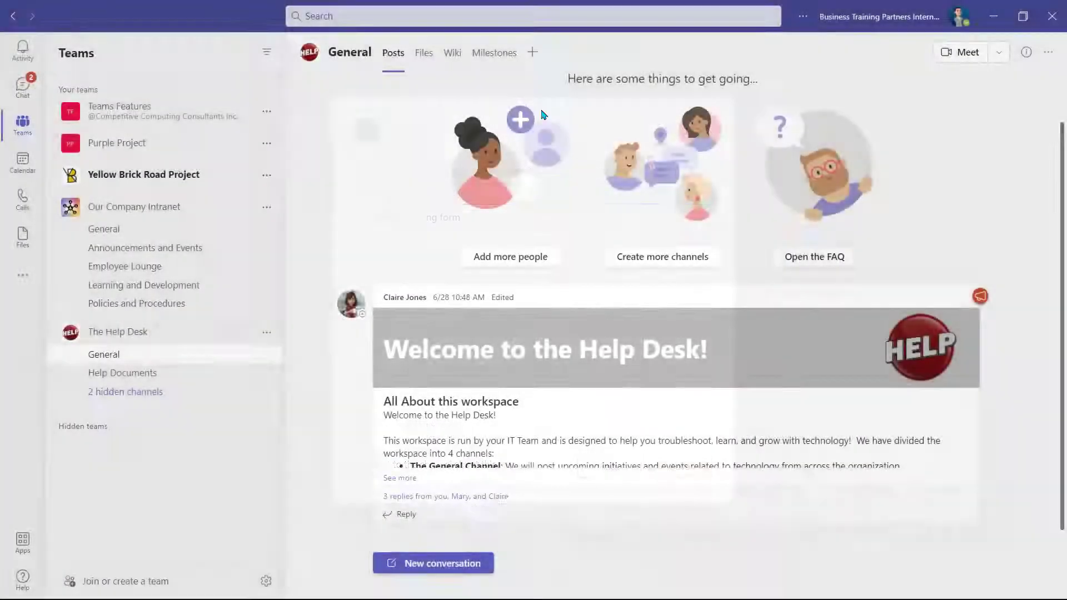
pyautogui.hotkey('alt', 'Tab')
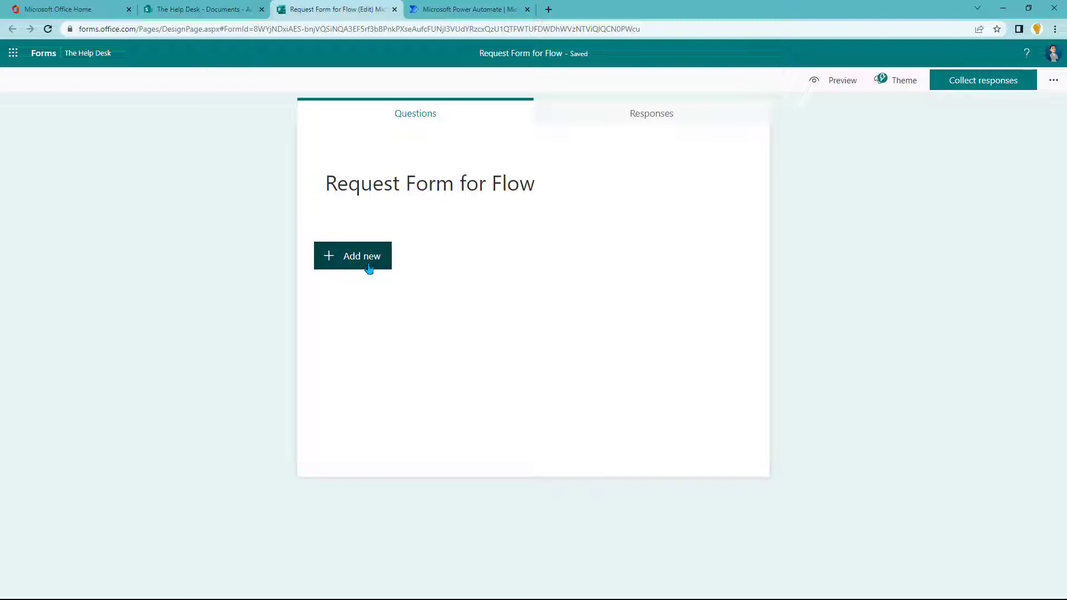
# Step: Add required text questions for name, 'What is your email?' and 'What resources do you need access to?'
pyautogui.click(368, 267)
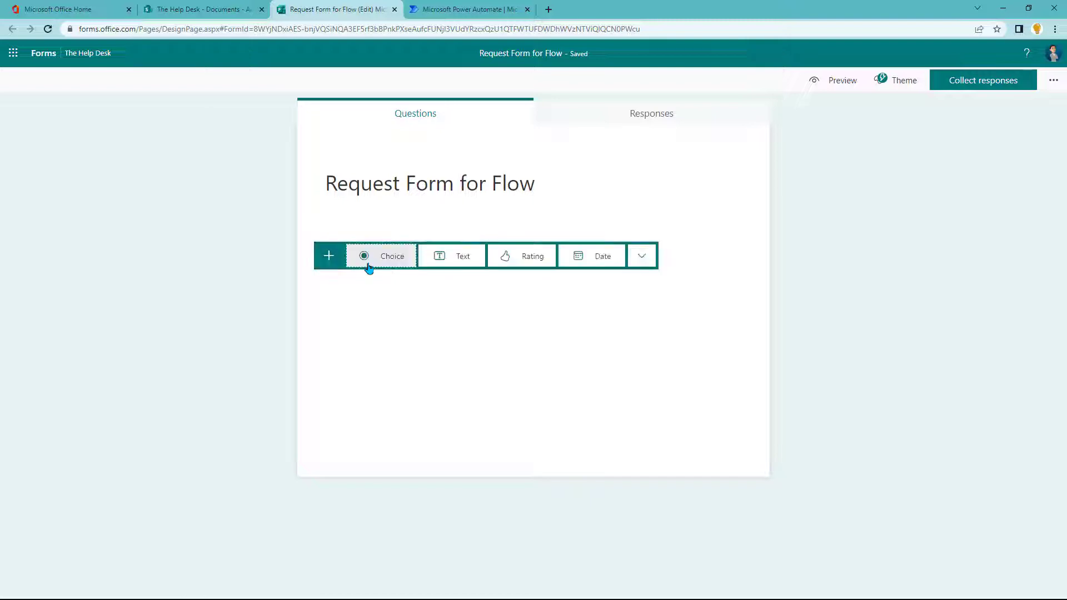
pyautogui.click(453, 268)
pyautogui.write('What is your name?')
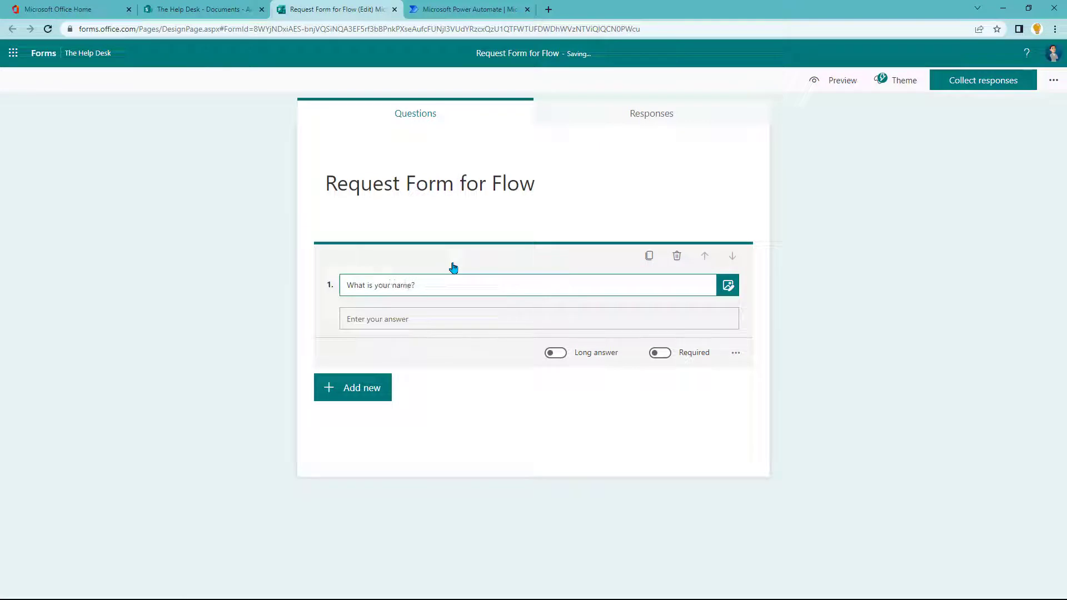
pyautogui.click(660, 354)
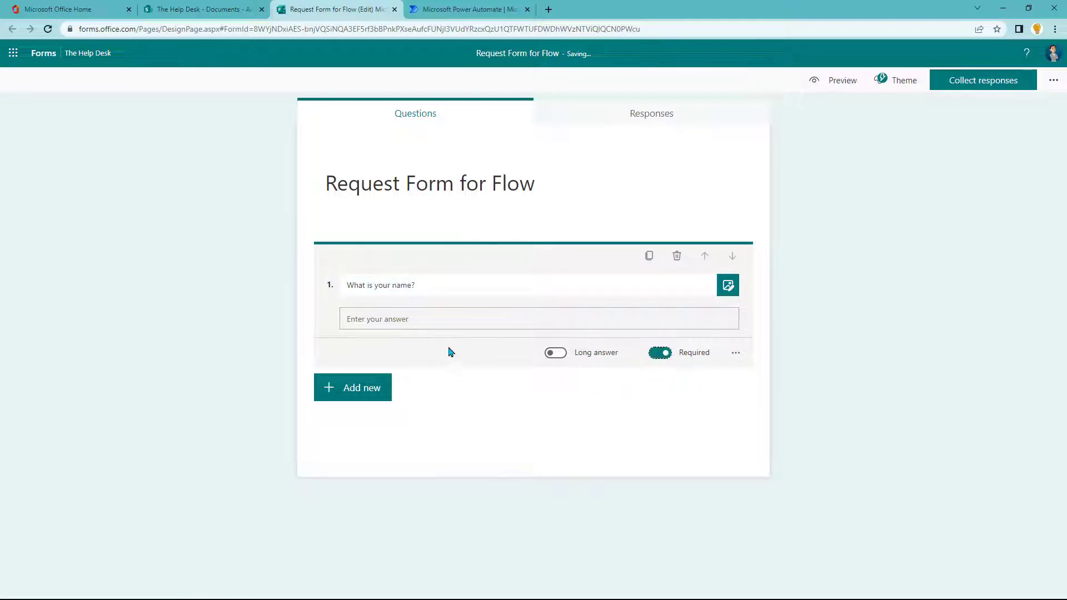
pyautogui.click(353, 395)
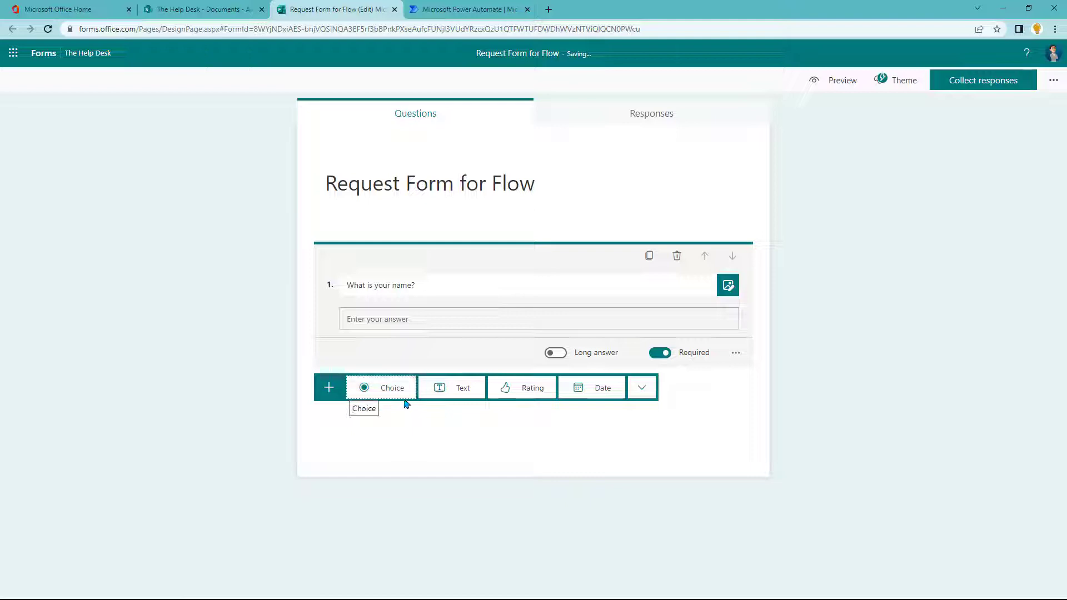
pyautogui.click(428, 395)
pyautogui.write('What is you')
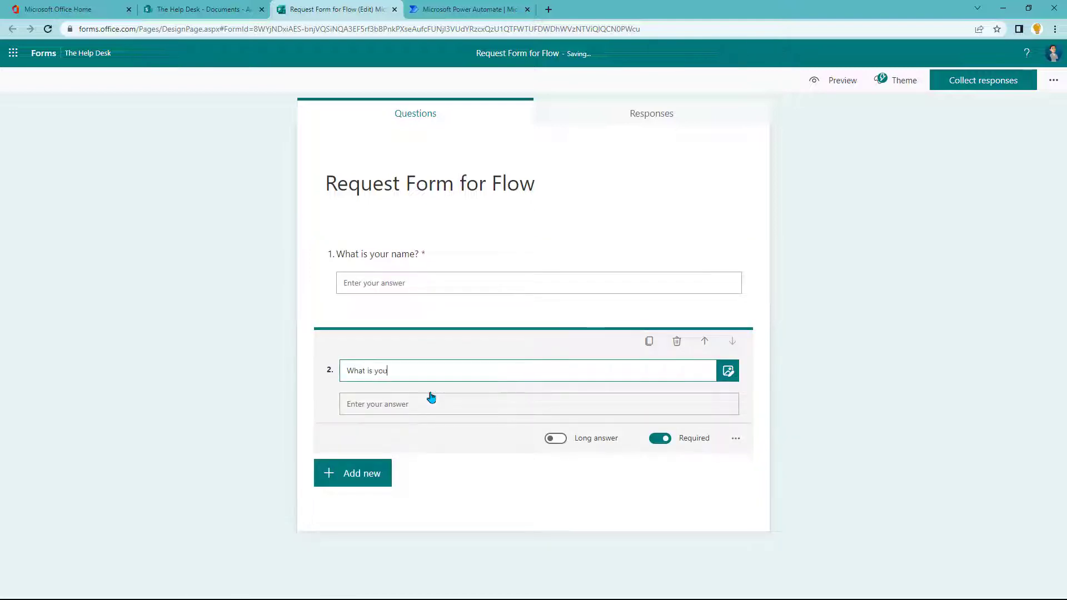
pyautogui.write('r email?')
pyautogui.click(346, 485)
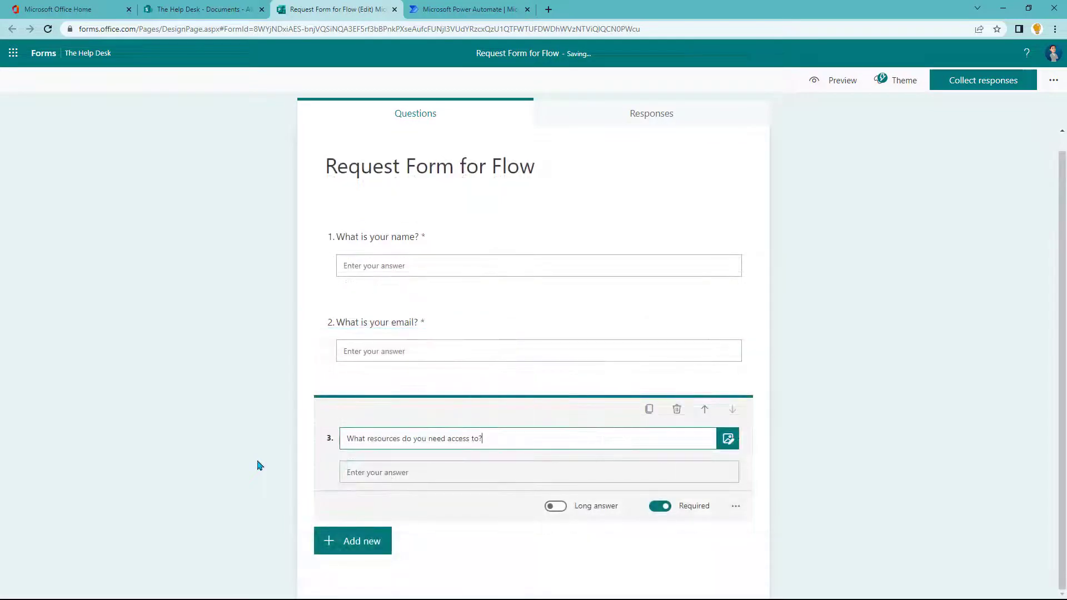
pyautogui.click(259, 465)
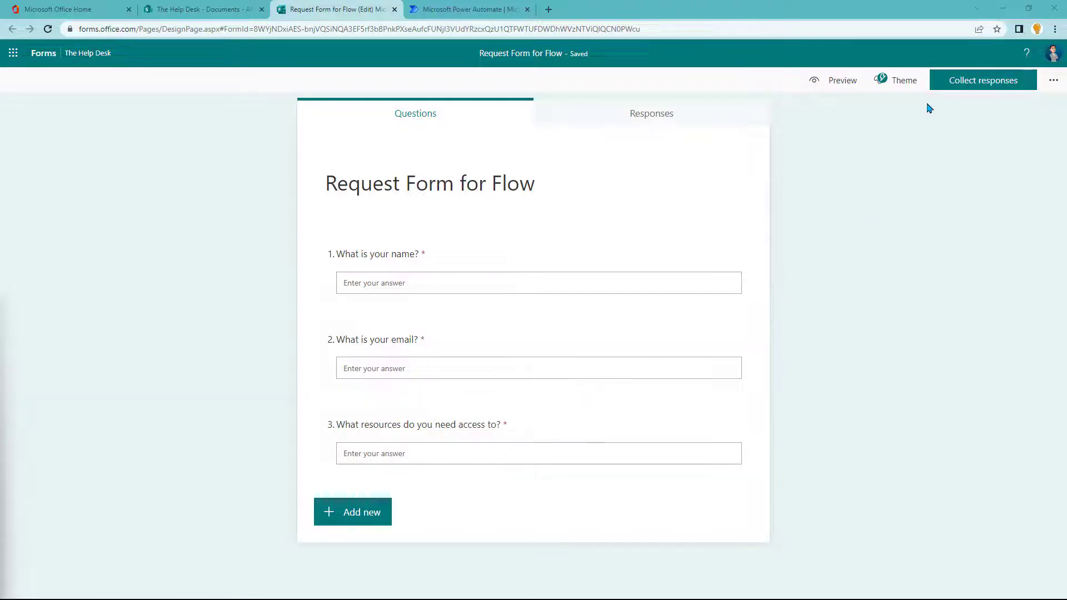
# Step: Show the form's Collect responses options, then launch Power Automate in a new browser tab
pyautogui.click(938, 88)
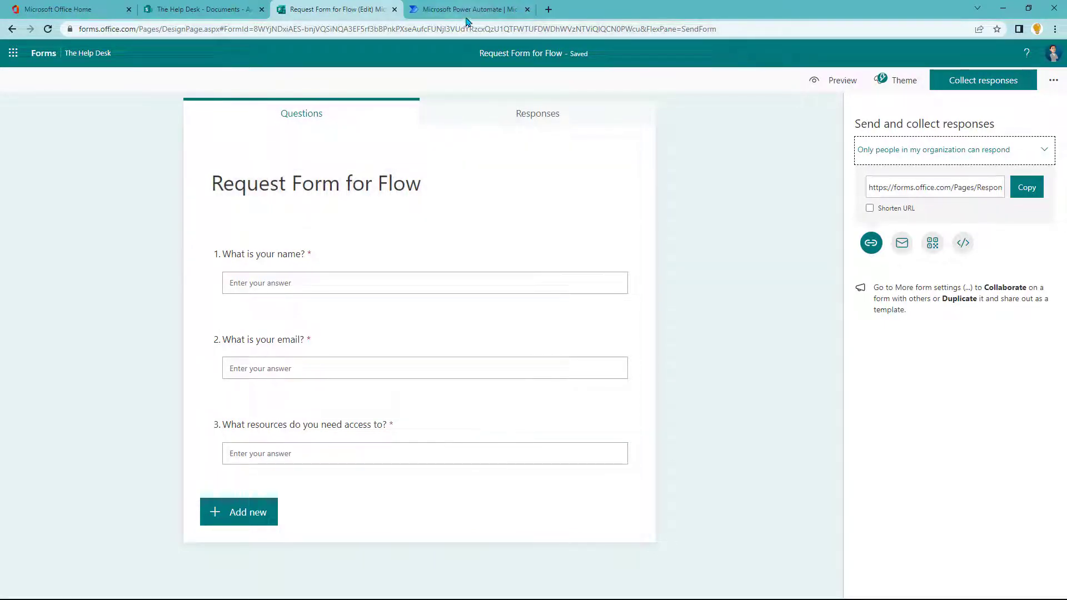
pyautogui.click(13, 53)
pyautogui.rightClick(106, 237)
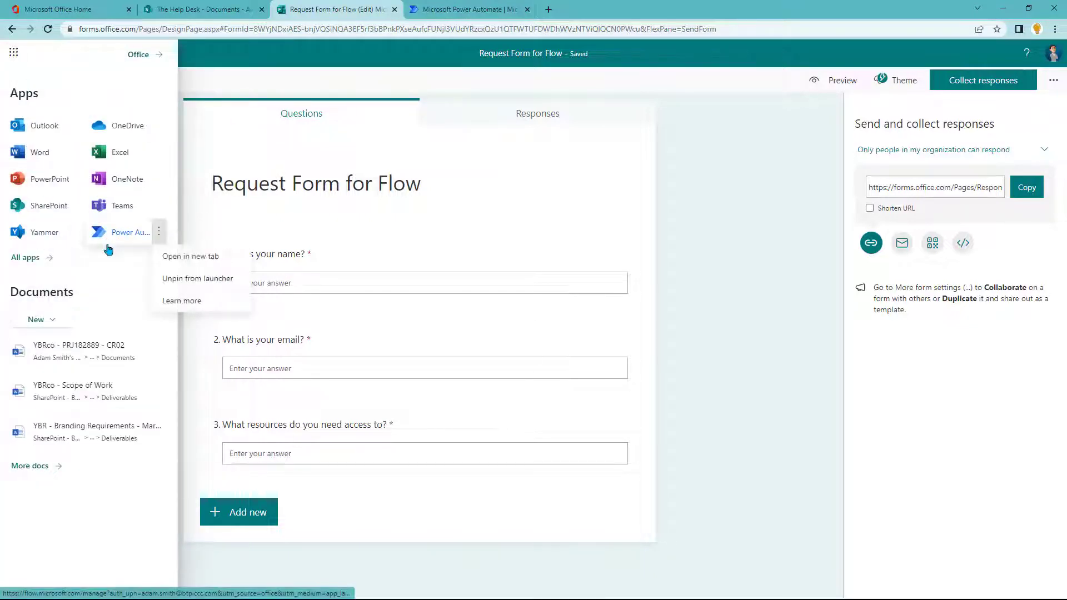
pyautogui.click(162, 256)
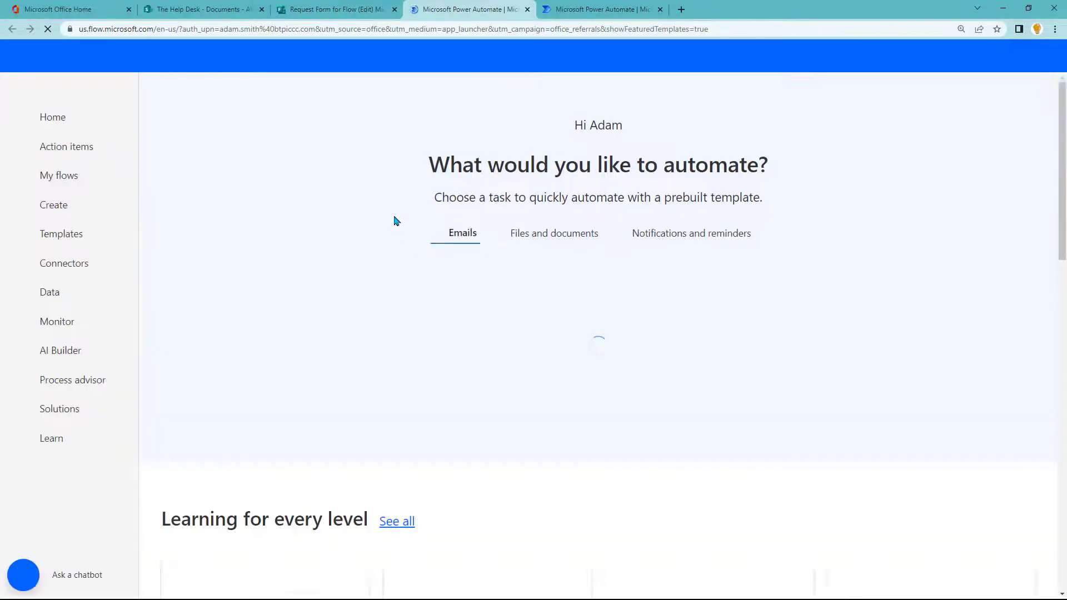
# Step: Create automated cloud flow 'Request Form Flow' with the Forms trigger 'When a new response is submitted'
pyautogui.click(84, 209)
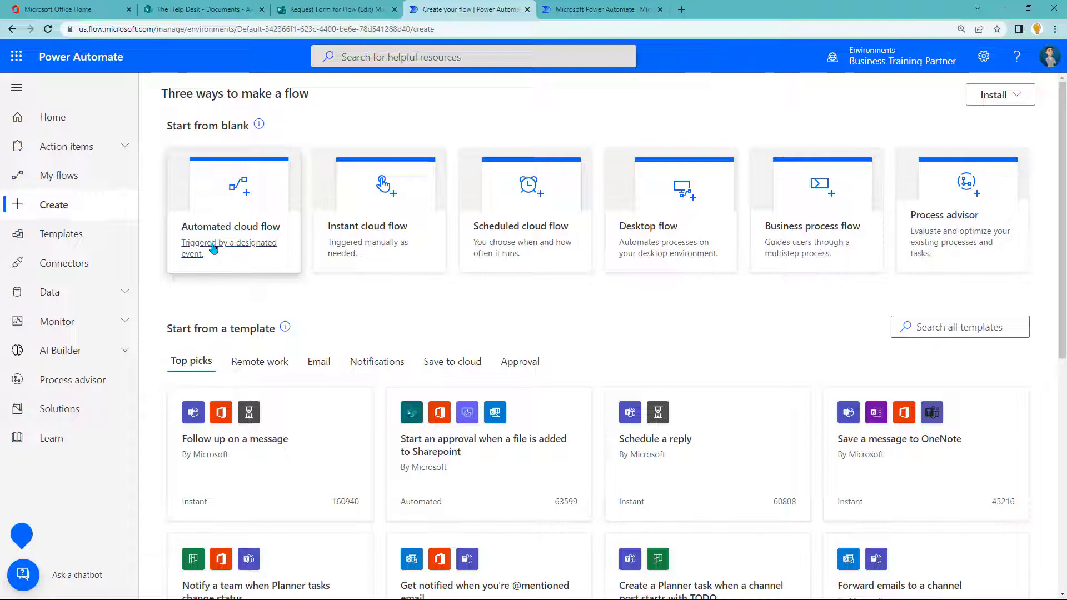
pyautogui.click(213, 249)
pyautogui.click(610, 196)
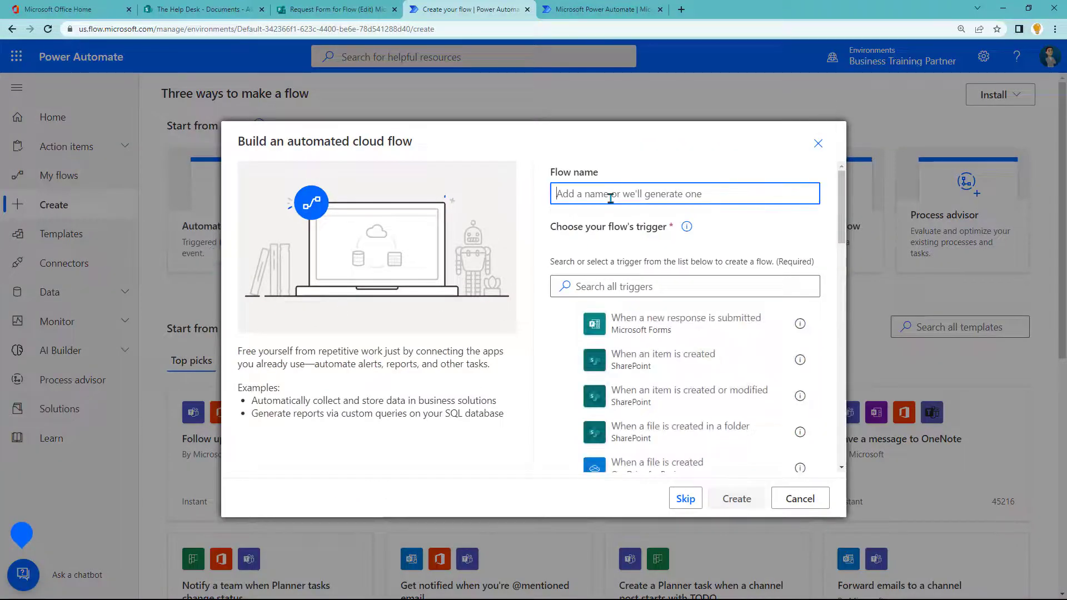
pyautogui.write('Request ')
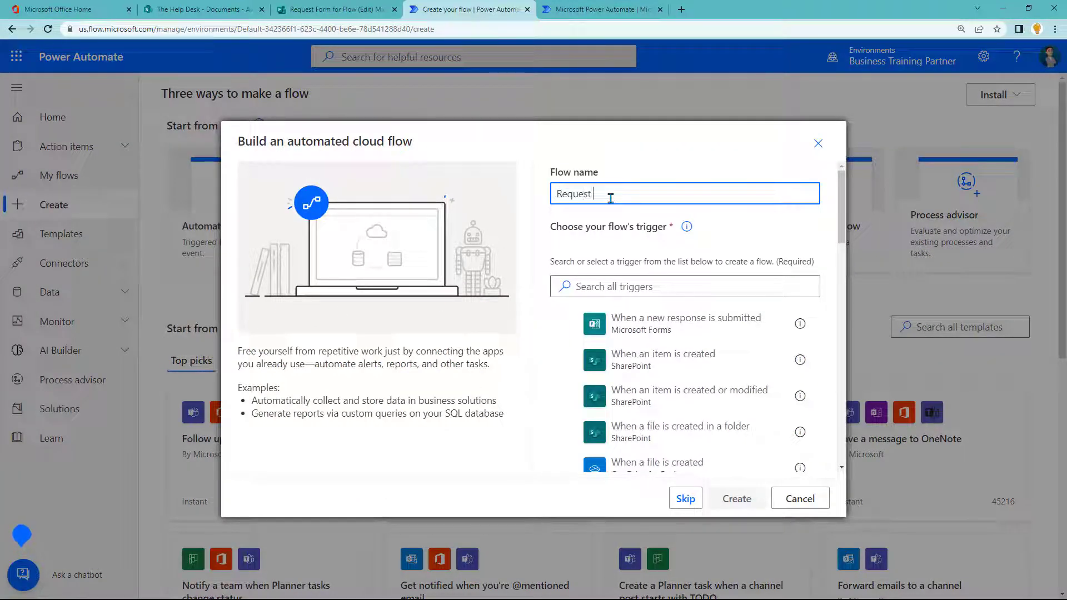
pyautogui.write('Form Flow')
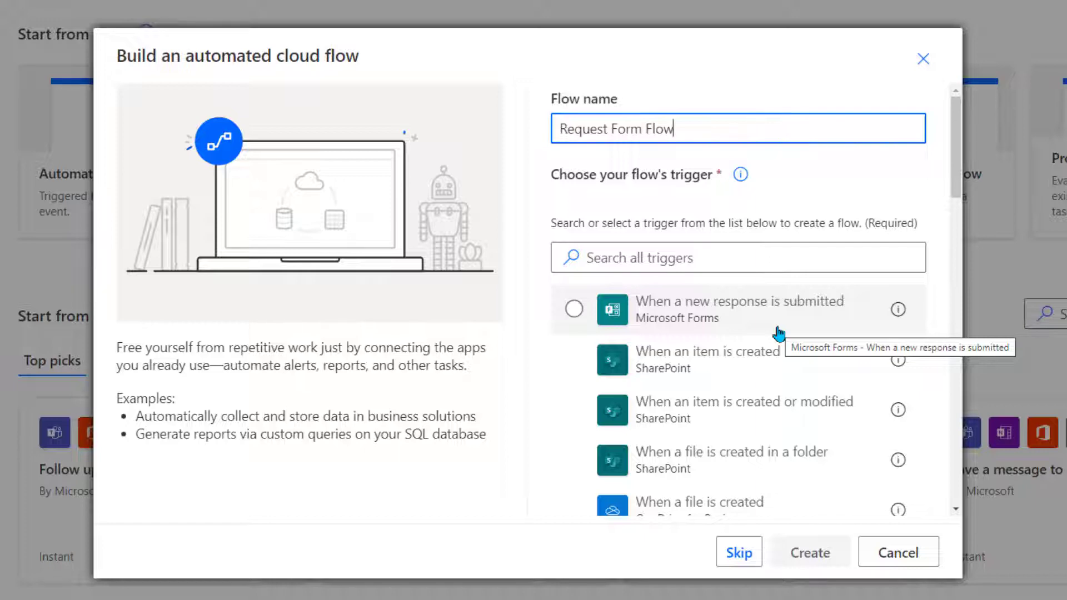
pyautogui.click(778, 332)
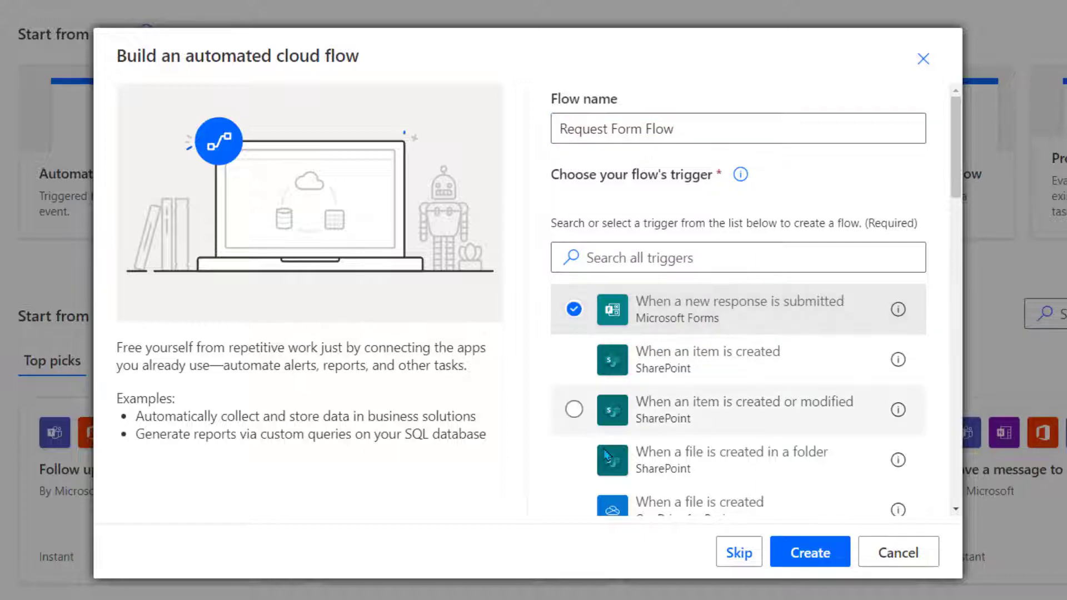
pyautogui.click(802, 553)
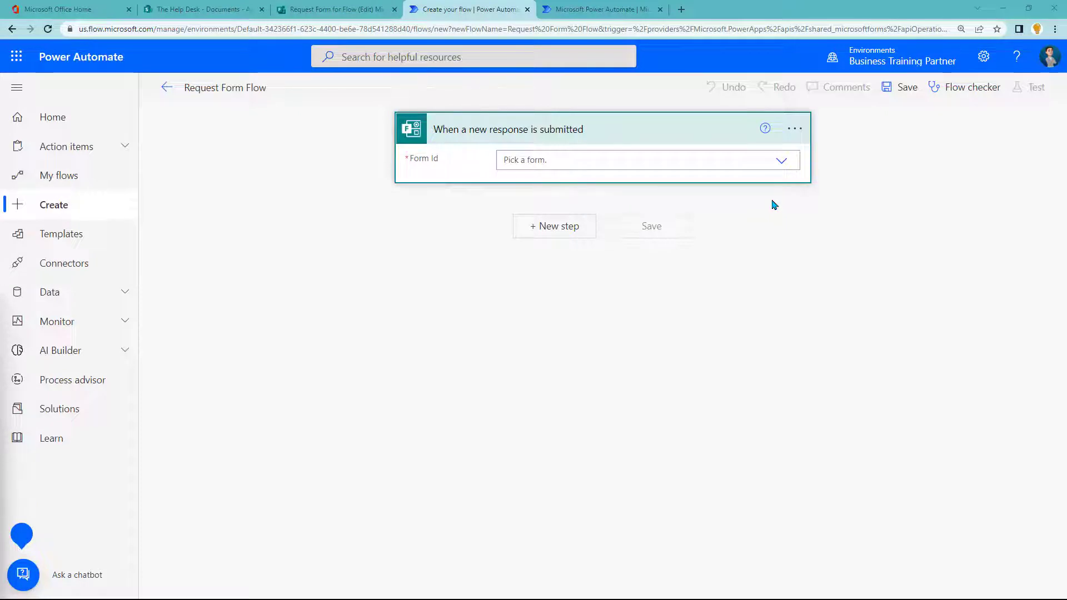
# Step: Check the forms listed under Form Id, then switch to the 'Request Form for Flow (Edit)' tab
pyautogui.click(781, 162)
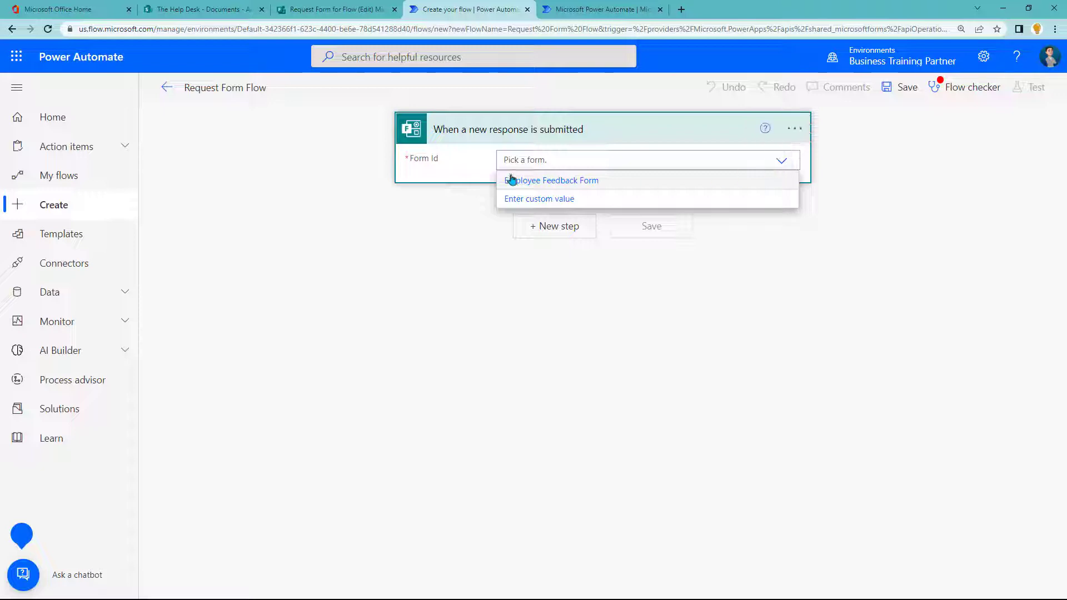
pyautogui.click(319, 17)
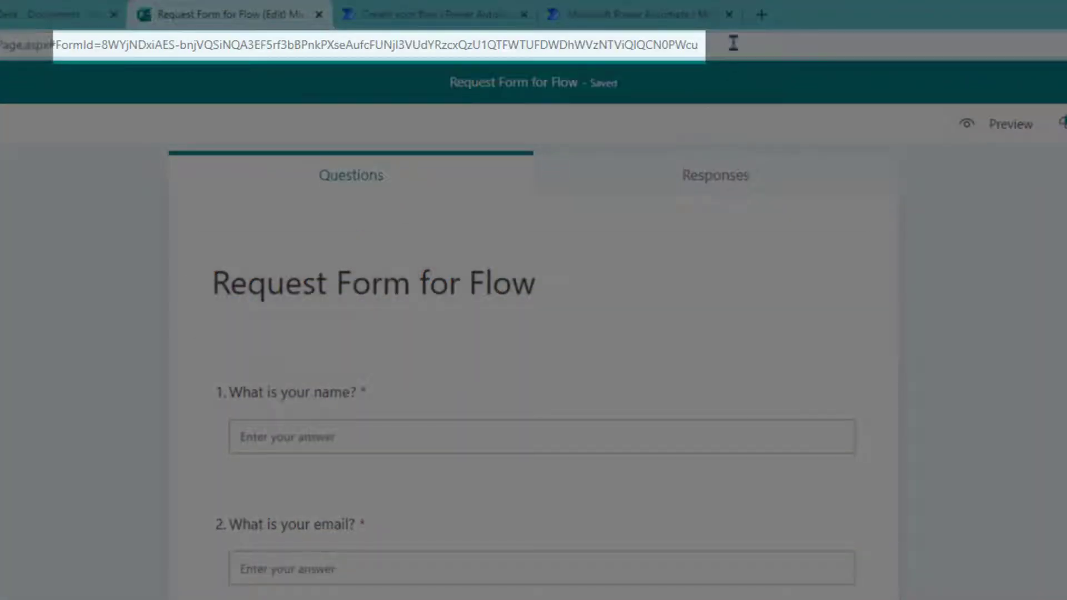
# Step: Copy the FormId value from the form's address bar and return to the 'Create your flow' tab
pyautogui.moveTo(731, 43); pyautogui.dragTo(100, 40)
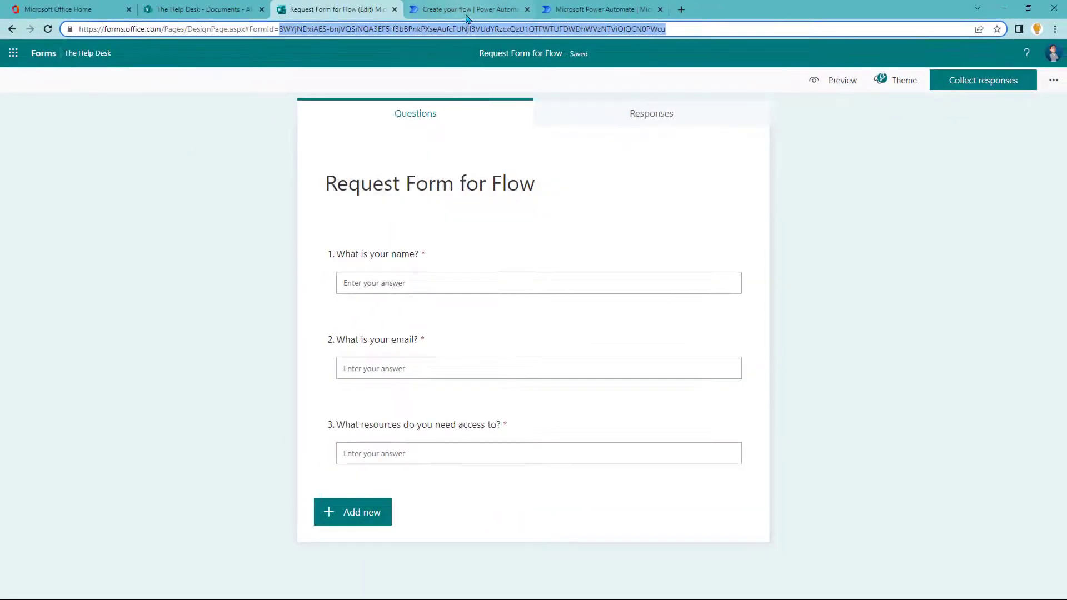
pyautogui.click(467, 17)
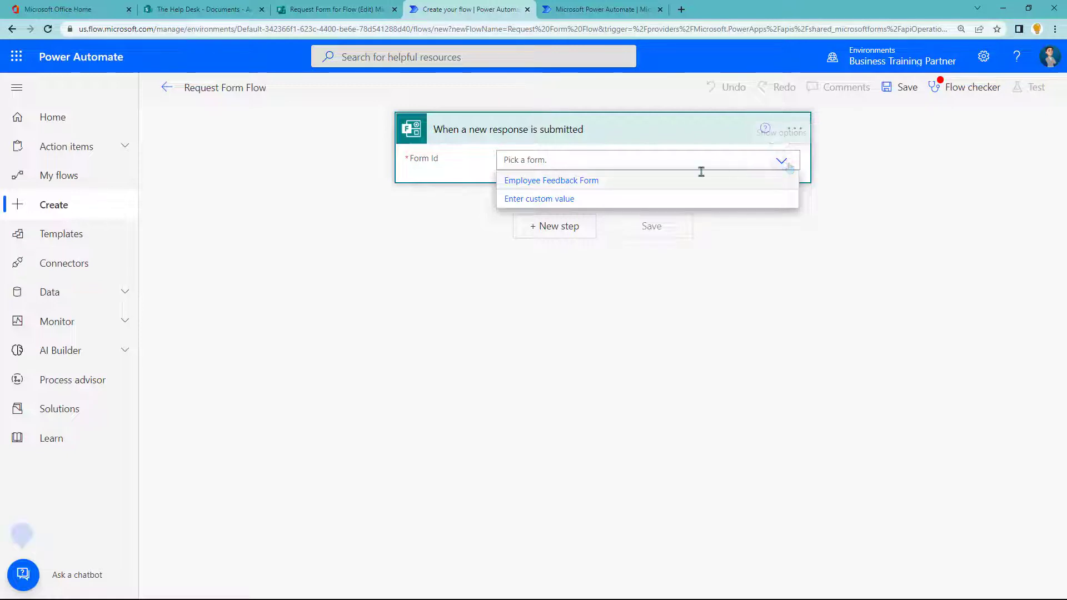
# Step: Set the trigger's Form Id to the pasted custom ID, then search 'forms' for a new step
pyautogui.click(563, 201)
pyautogui.write('8WYjNDxiAES-bnjVQSiNQA3EF5rf3bBPnkPXseAufcFUNjI3VUdYRzcxQzU1QTFWTUFDWDhWVzNTViQlQCN0PWcu')
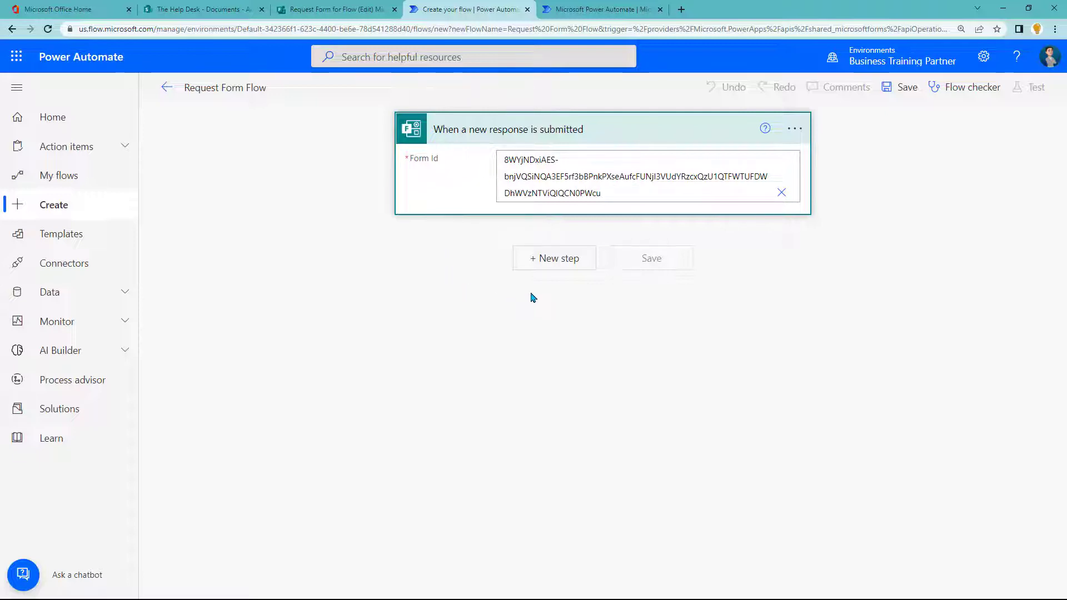
pyautogui.click(563, 268)
pyautogui.write('forms')
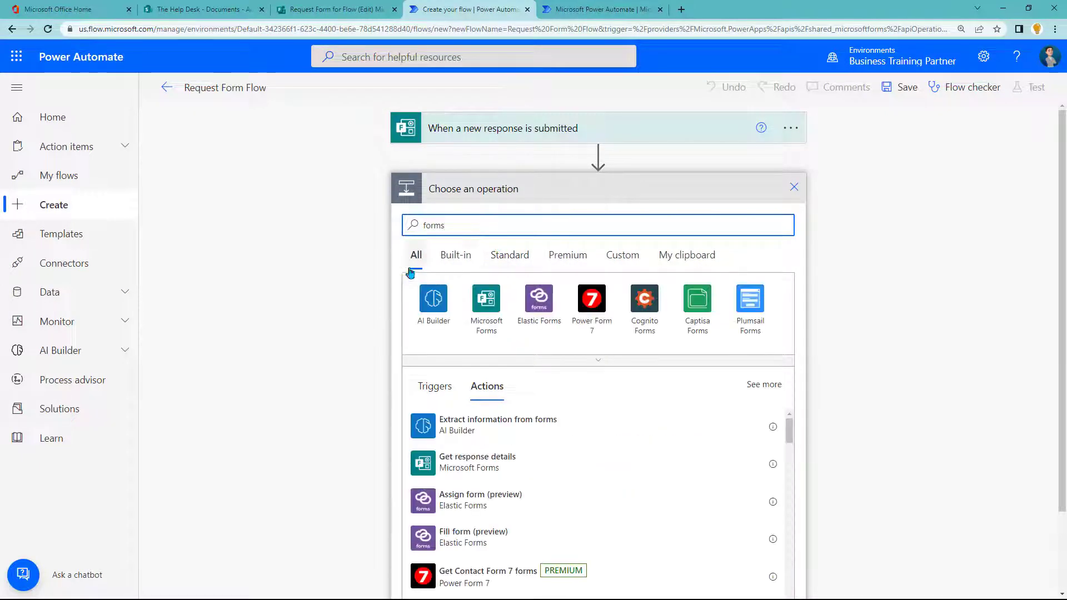
# Step: Add Get response details using the pasted custom Form Id and the trigger's Response Id
pyautogui.click(574, 472)
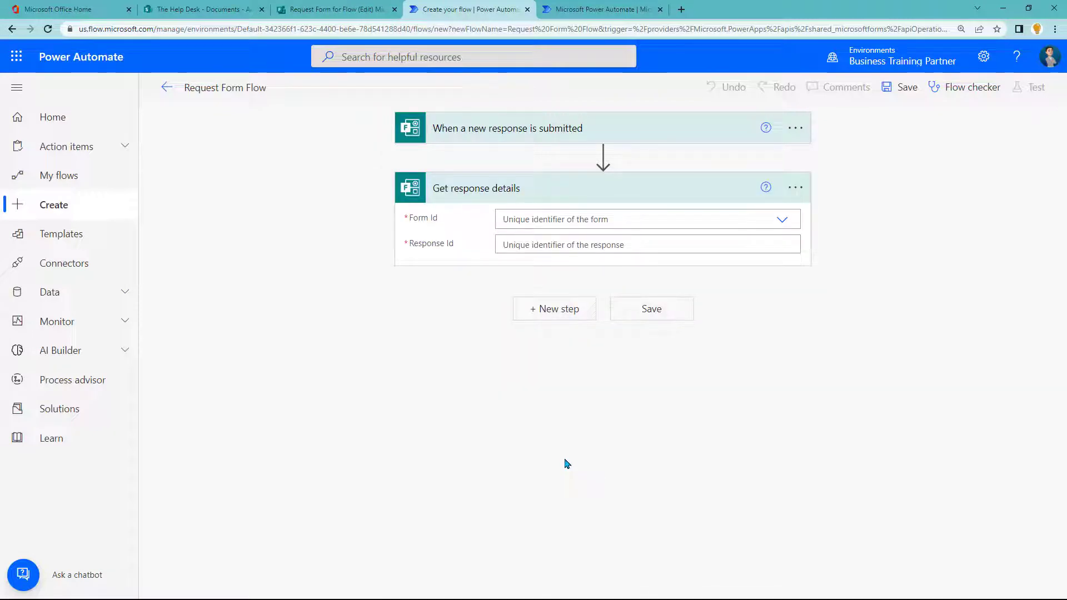
pyautogui.click(782, 220)
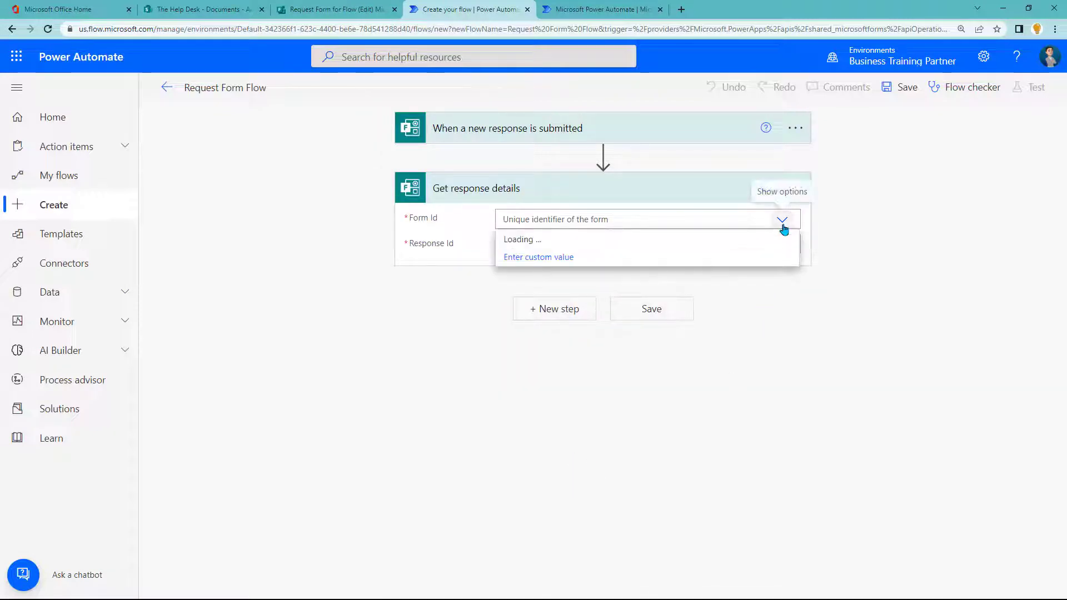
pyautogui.click(542, 258)
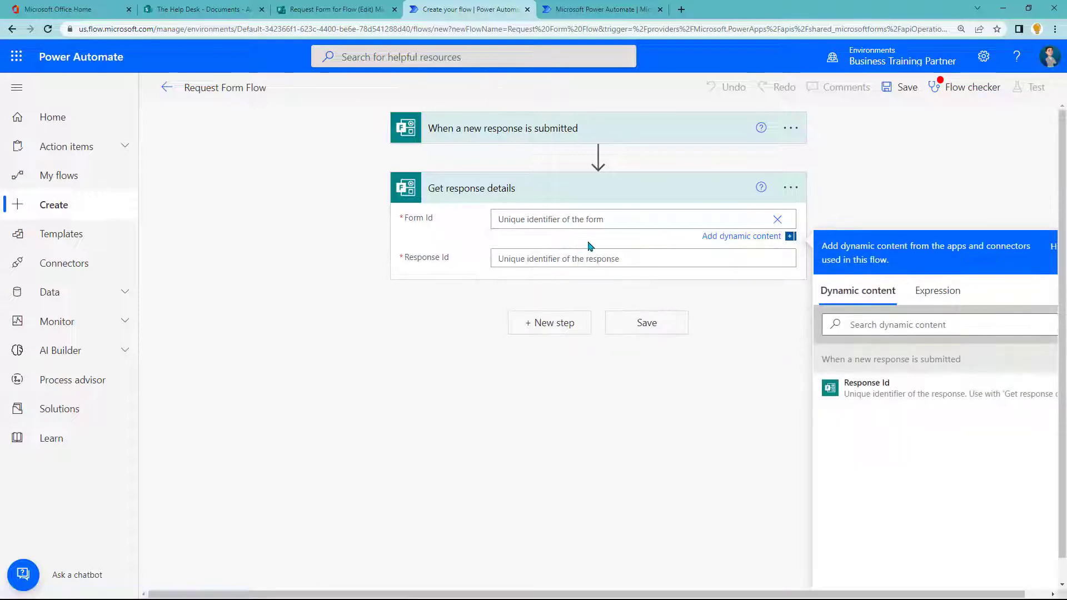
pyautogui.write('8WYjNDxiAES-bnjVQSiNQA3EF5rf3bBPnkPXseAufcFUNjI3VUdYRzcxQzU1QTFWTUFDWDhWVzNTViQlQCN0PWcu')
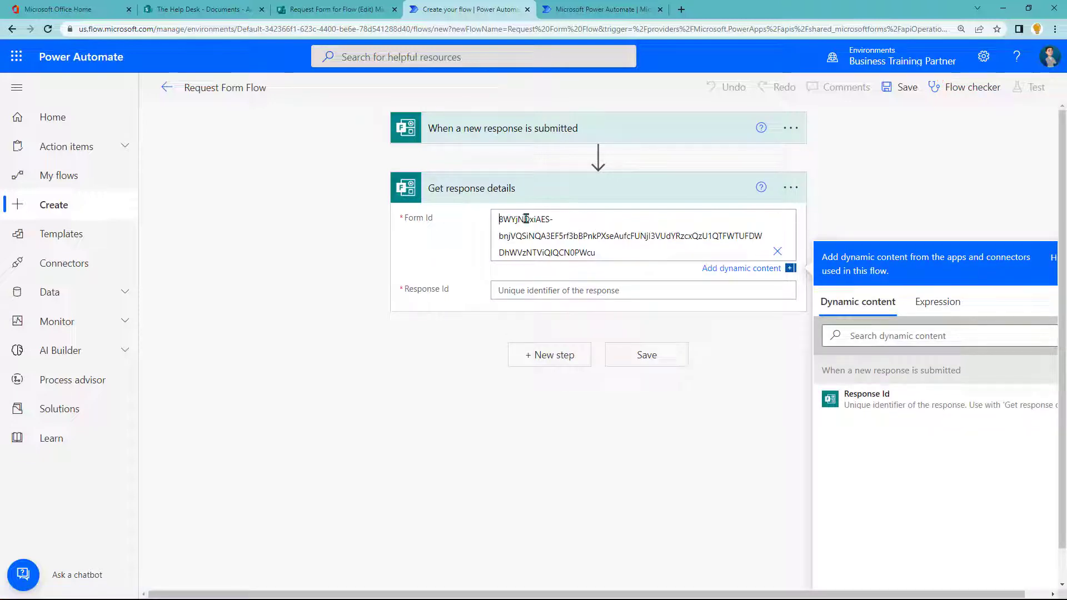
pyautogui.click(499, 219)
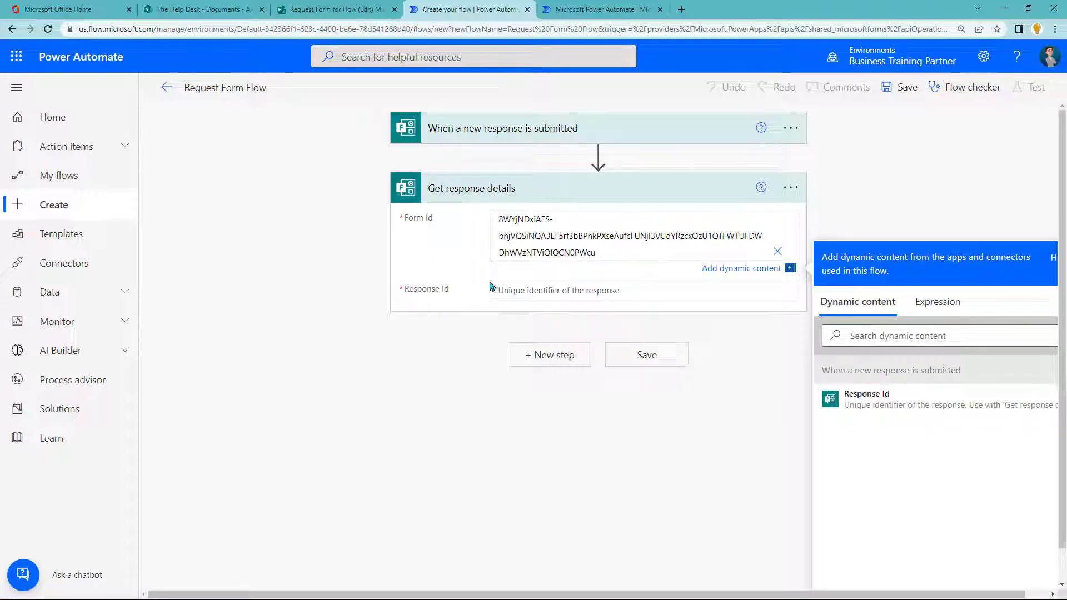
pyautogui.click(534, 289)
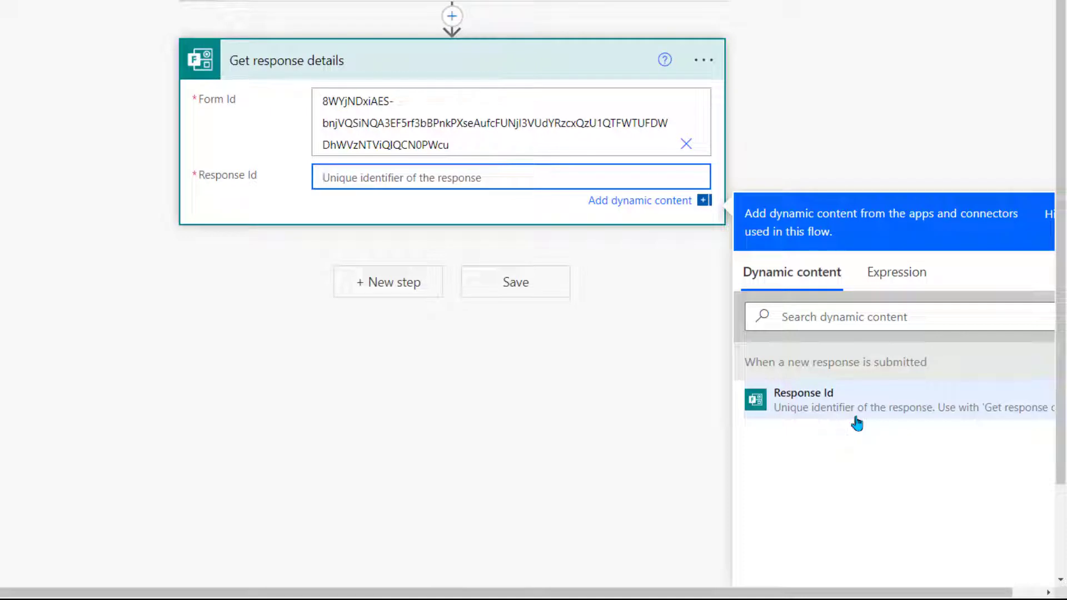
pyautogui.click(857, 423)
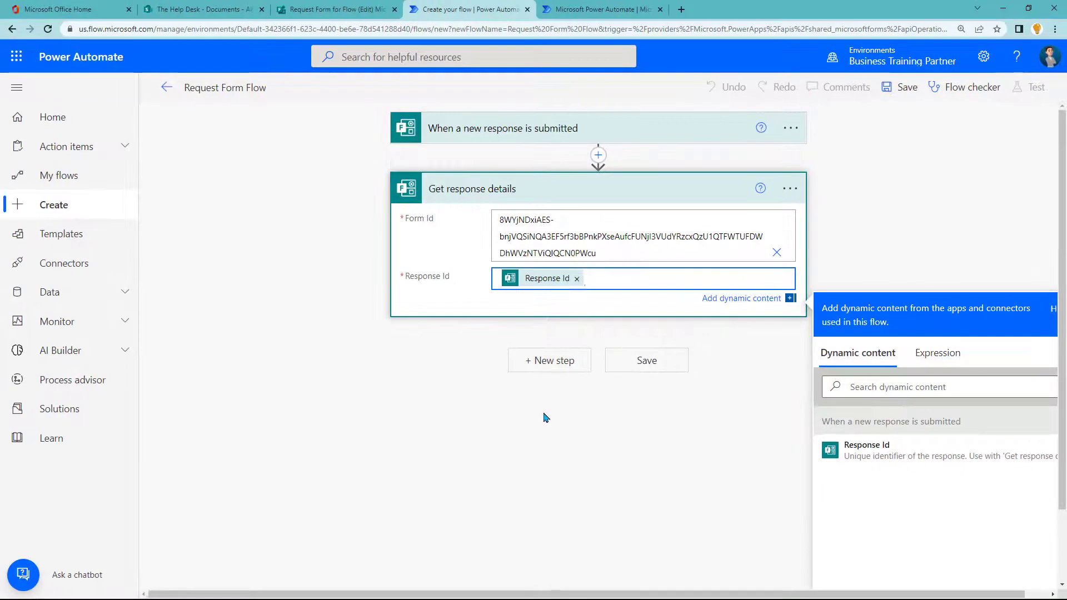
pyautogui.click(544, 426)
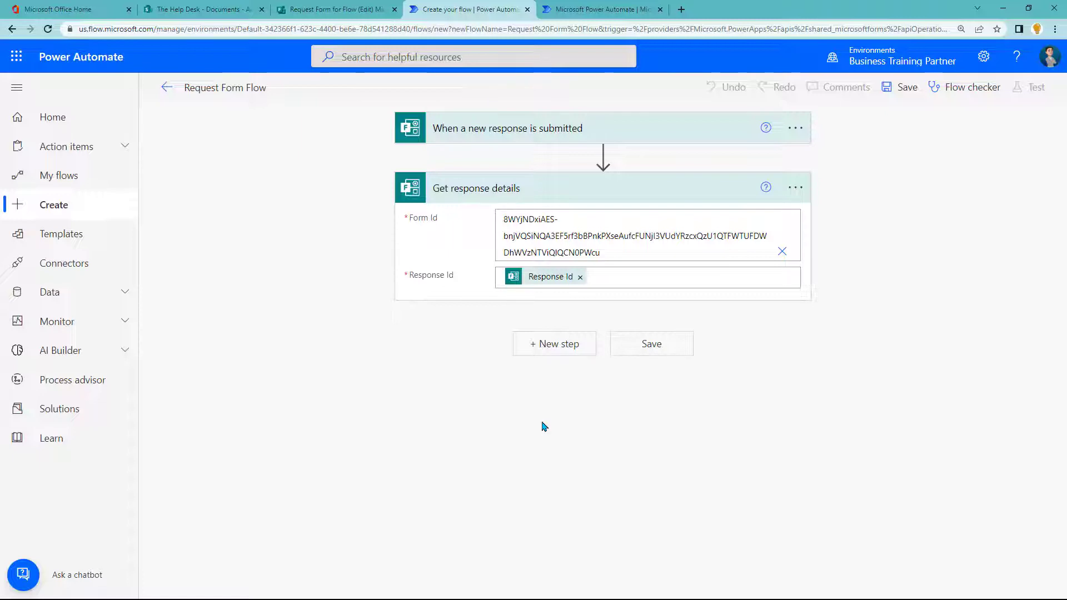
# Step: Add a Microsoft Teams 'Post message in a chat or channel' action after Get response details
pyautogui.click(565, 344)
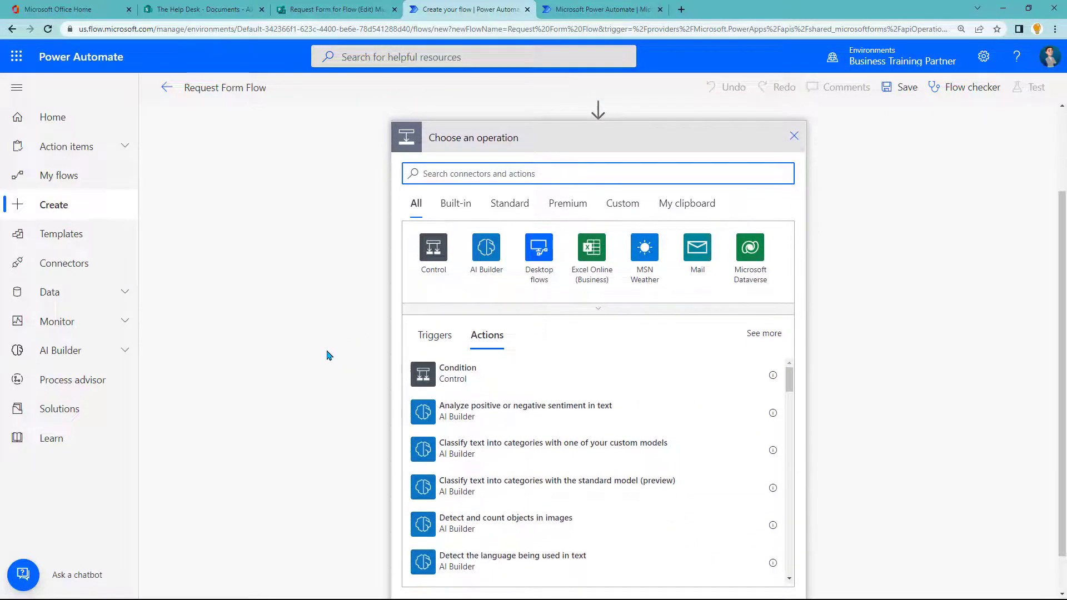
pyautogui.write('create item')
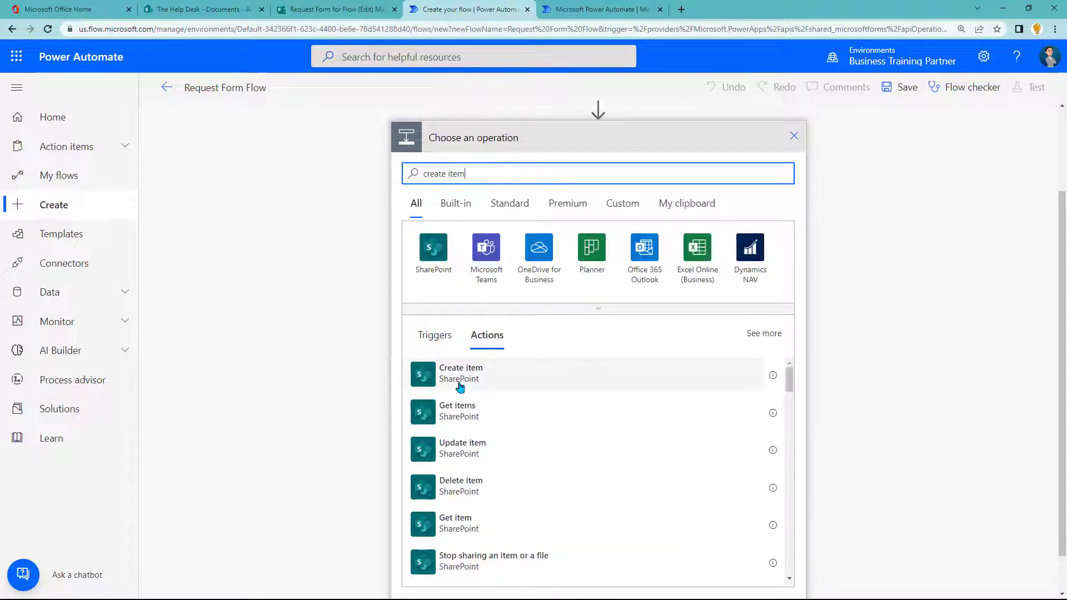
pyautogui.press('BackSpace')
pyautogui.press('BackSpace')
pyautogui.press('BackSpace')
pyautogui.press('BackSpace')
pyautogui.press('BackSpace')
pyautogui.press('BackSpace')
pyautogui.press('BackSpace')
pyautogui.press('BackSpace')
pyautogui.press('BackSpace')
pyautogui.press('BackSpace')
pyautogui.press('BackSpace')
pyautogui.write('sen')
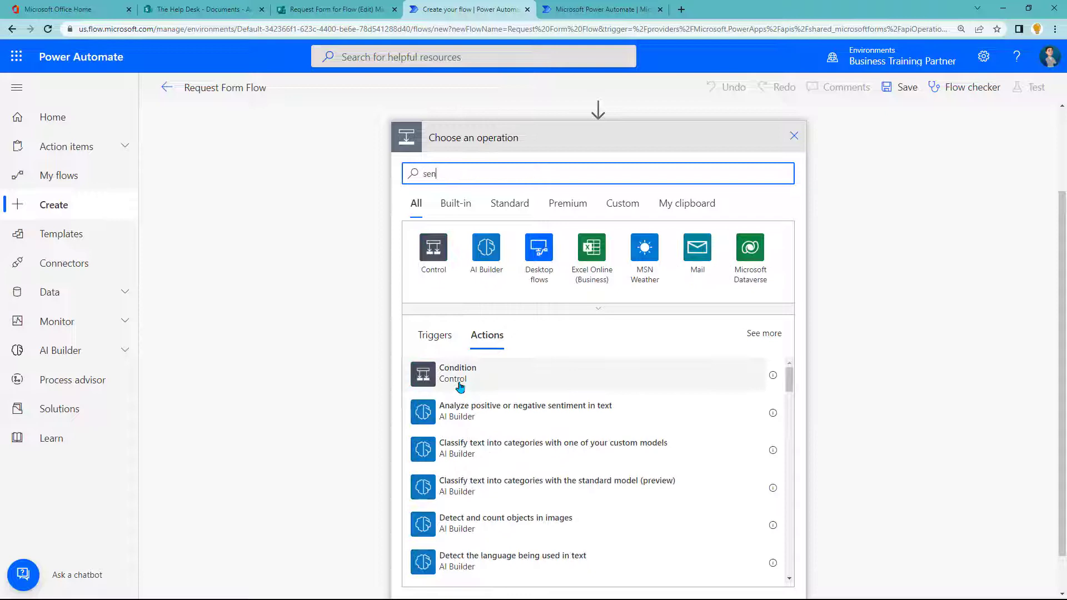
pyautogui.write('d an email')
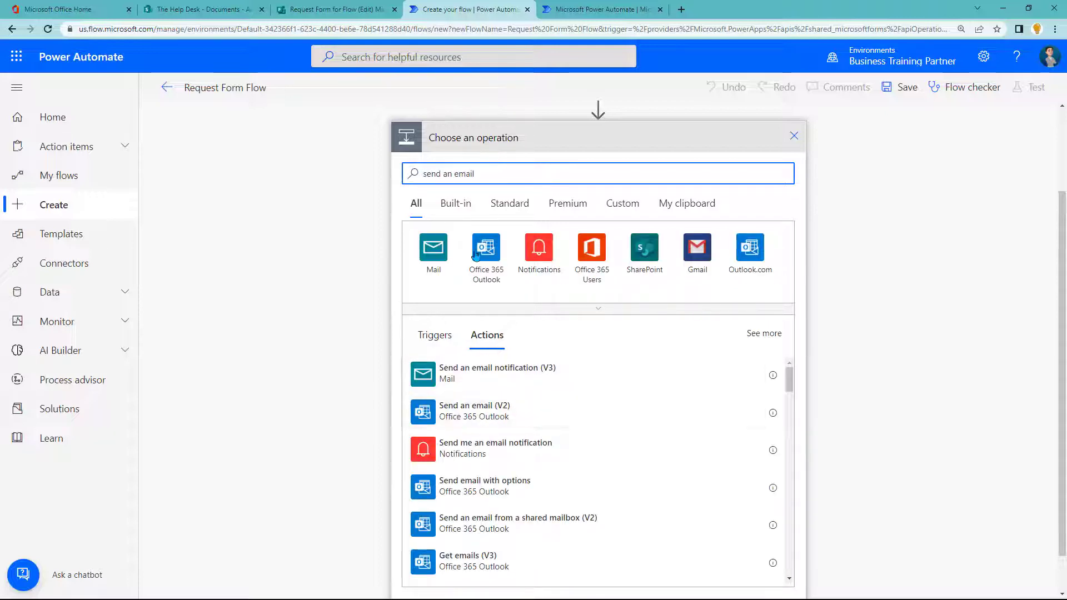
pyautogui.moveTo(496, 179); pyautogui.dragTo(416, 175)
pyautogui.write('message')
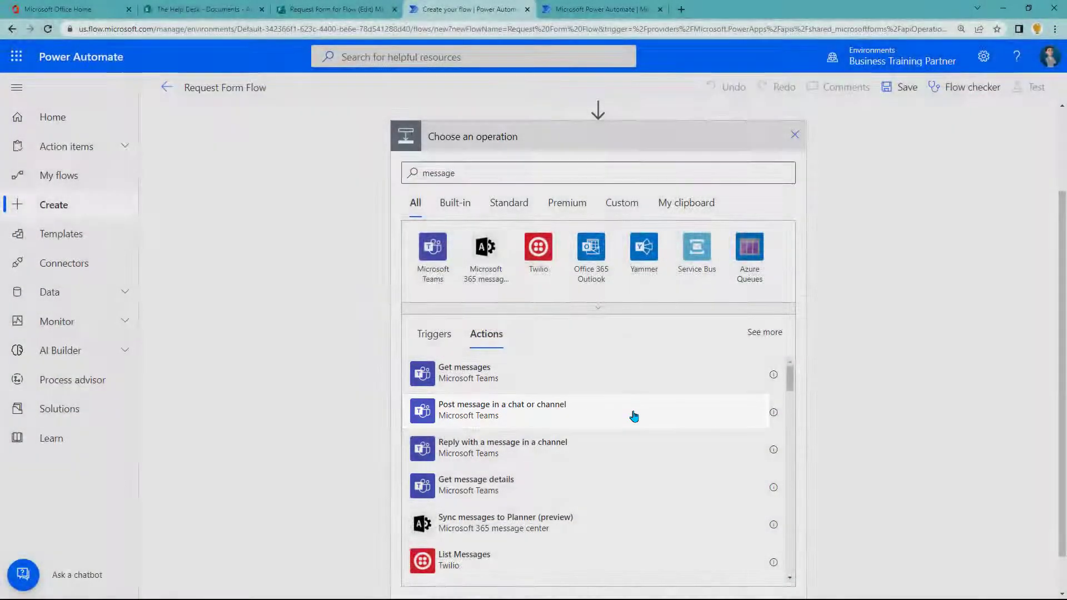
pyautogui.click(634, 416)
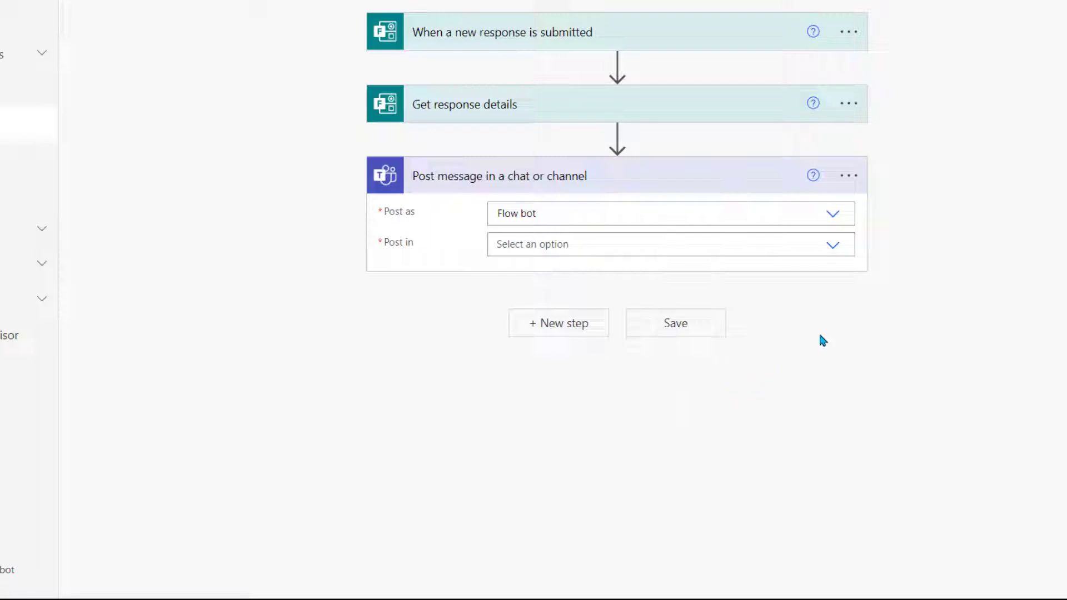
# Step: Configure the Teams step: post as Flow bot, in Channel, team The Help Desk, channel General
pyautogui.click(833, 215)
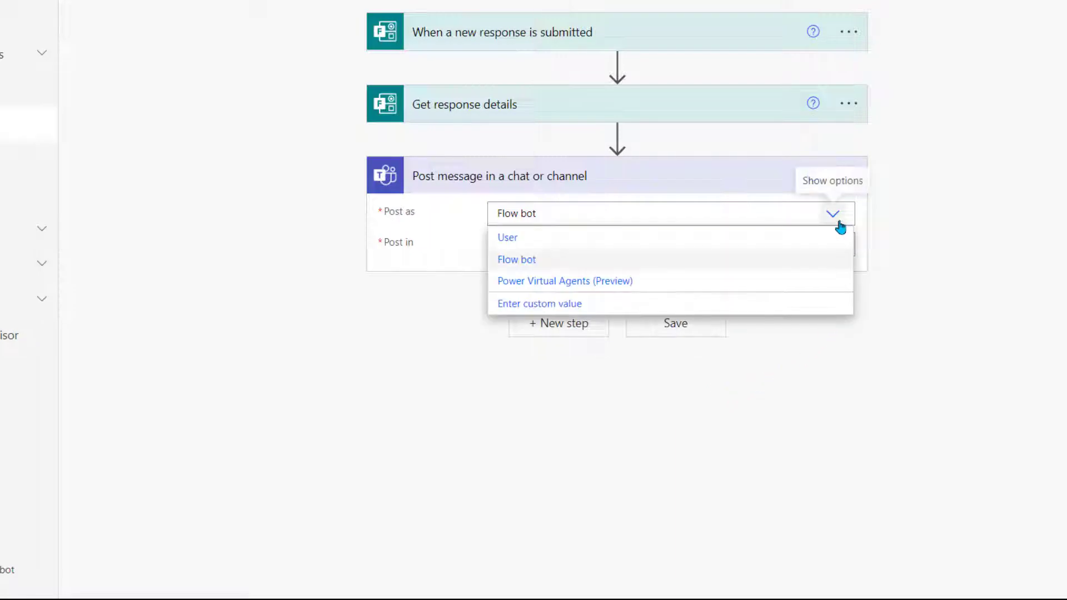
pyautogui.click(661, 266)
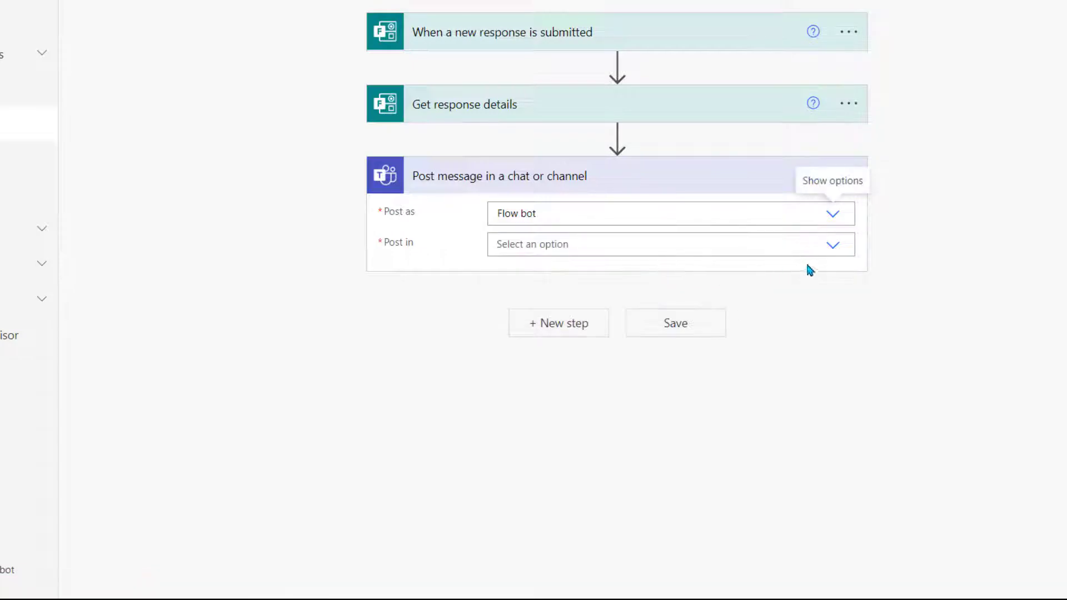
pyautogui.click(834, 252)
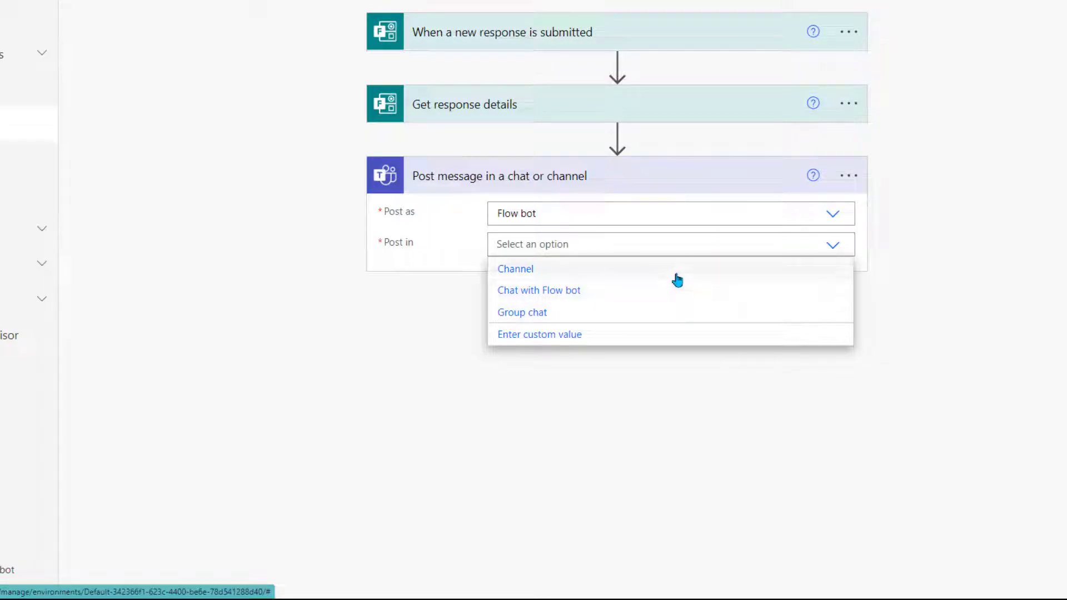
pyautogui.click(678, 281)
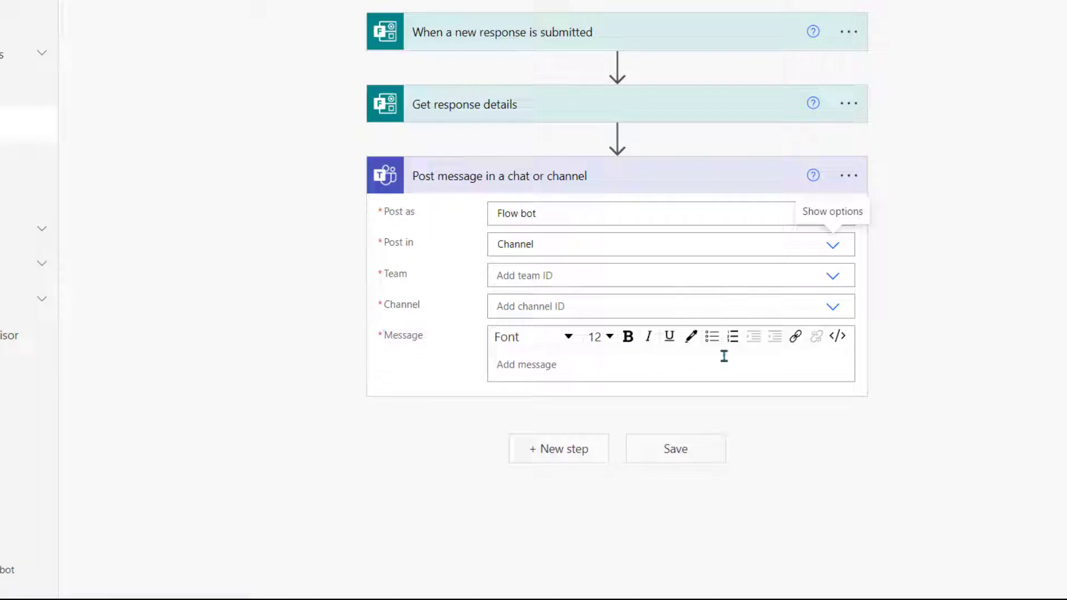
pyautogui.click(832, 276)
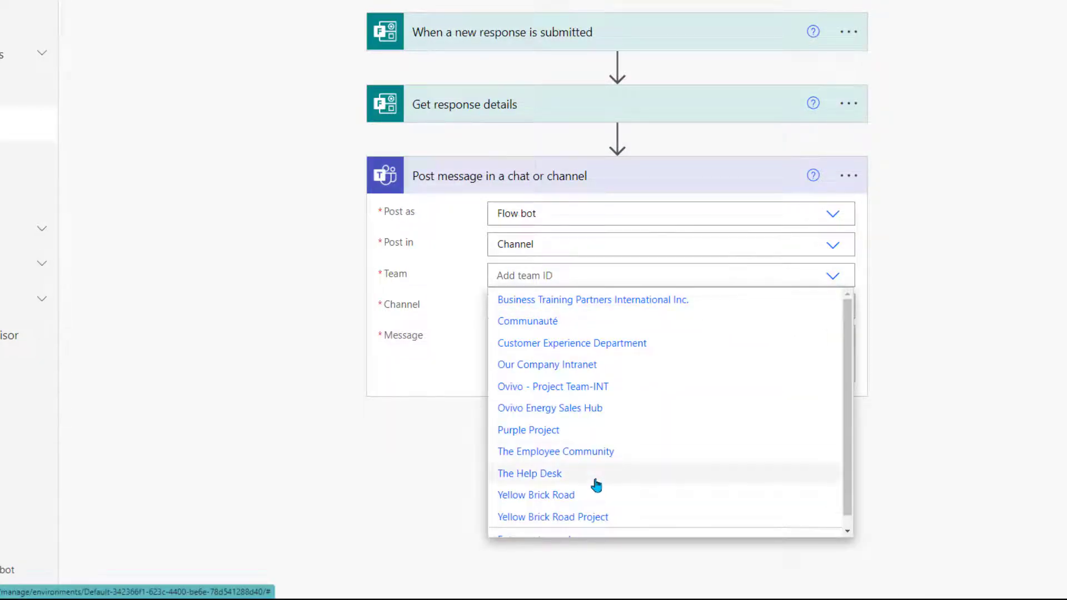
pyautogui.click(595, 475)
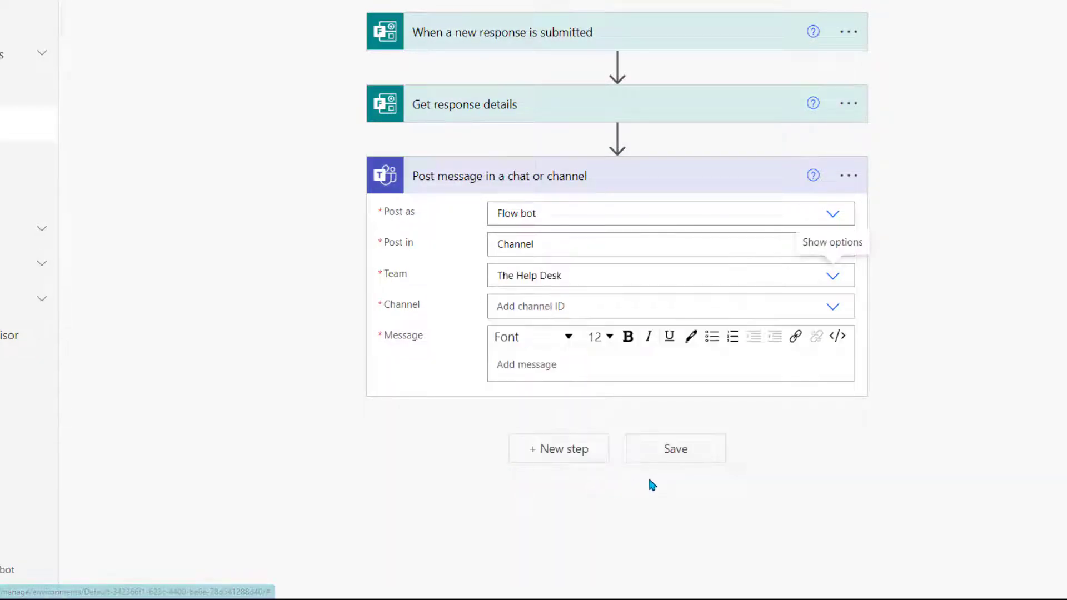
pyautogui.click(832, 307)
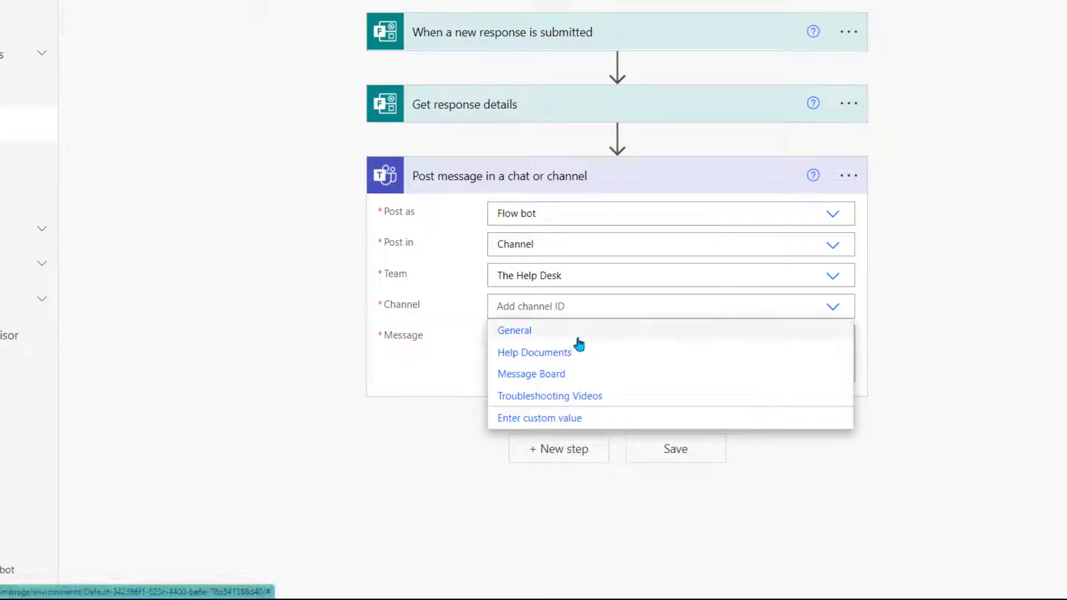
pyautogui.click(576, 332)
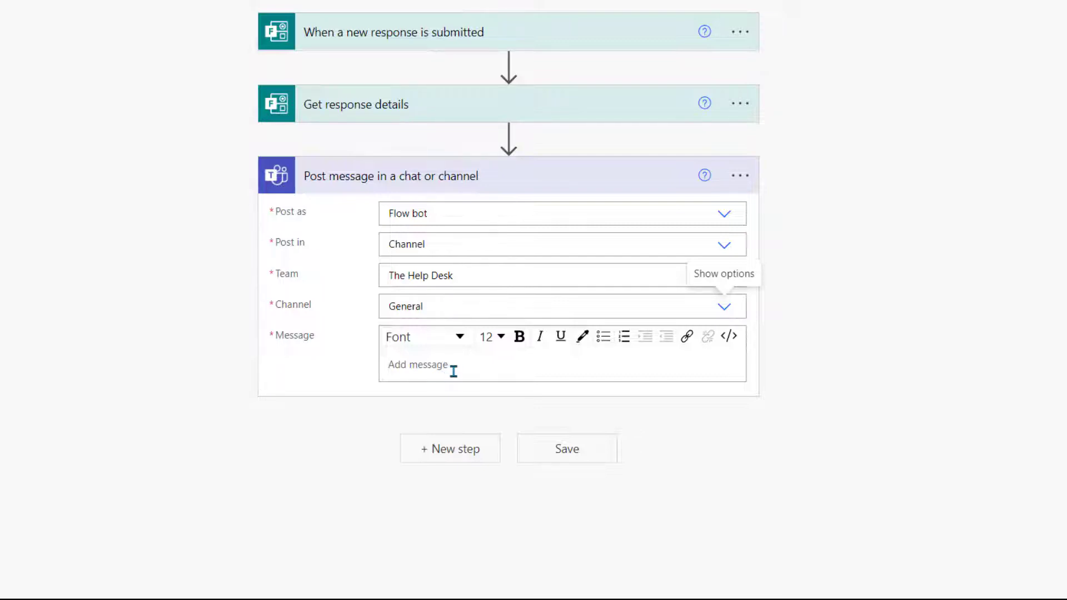
# Step: Write the message: name token, 'has requested access to' resources token, then 'Their email is:' email token
pyautogui.click(453, 369)
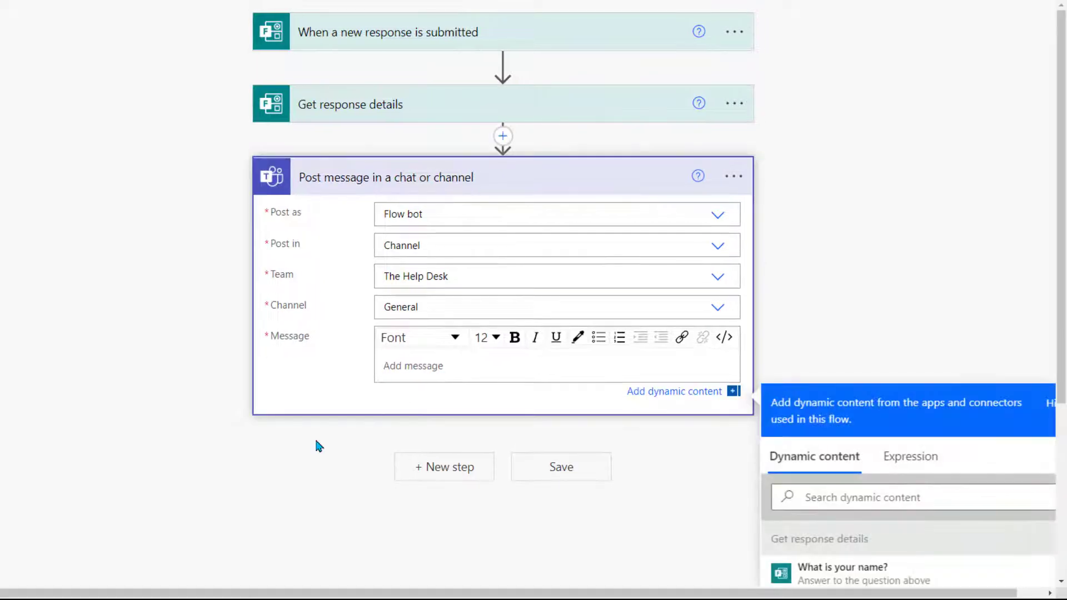
pyautogui.scroll(-3, 263, 475)
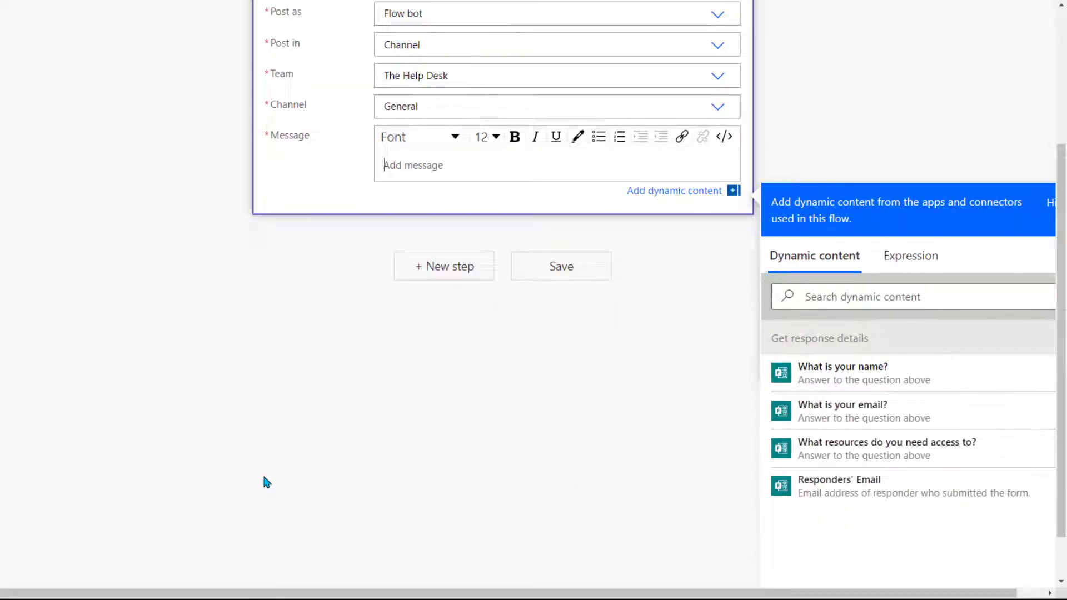
pyautogui.click(842, 385)
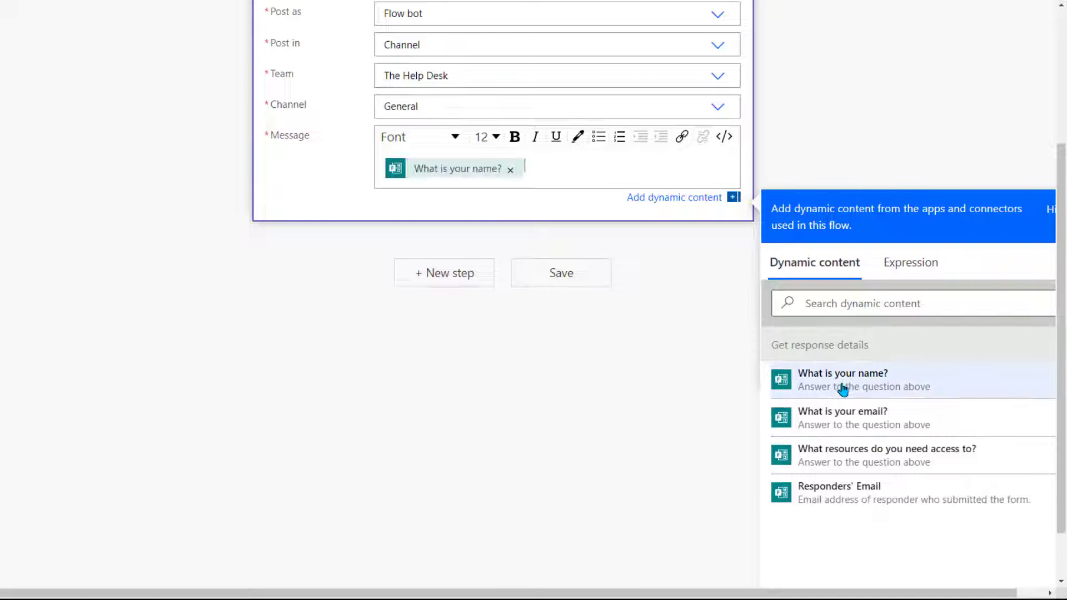
pyautogui.write('has rque')
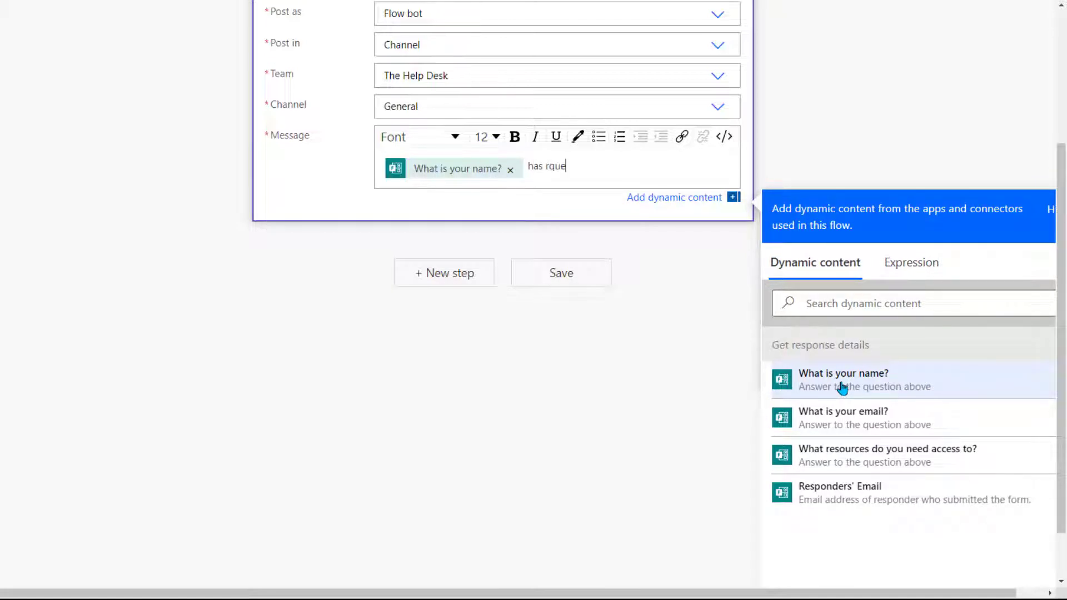
pyautogui.press('BackSpace')
pyautogui.press('BackSpace')
pyautogui.write('equested access to')
pyautogui.click(834, 453)
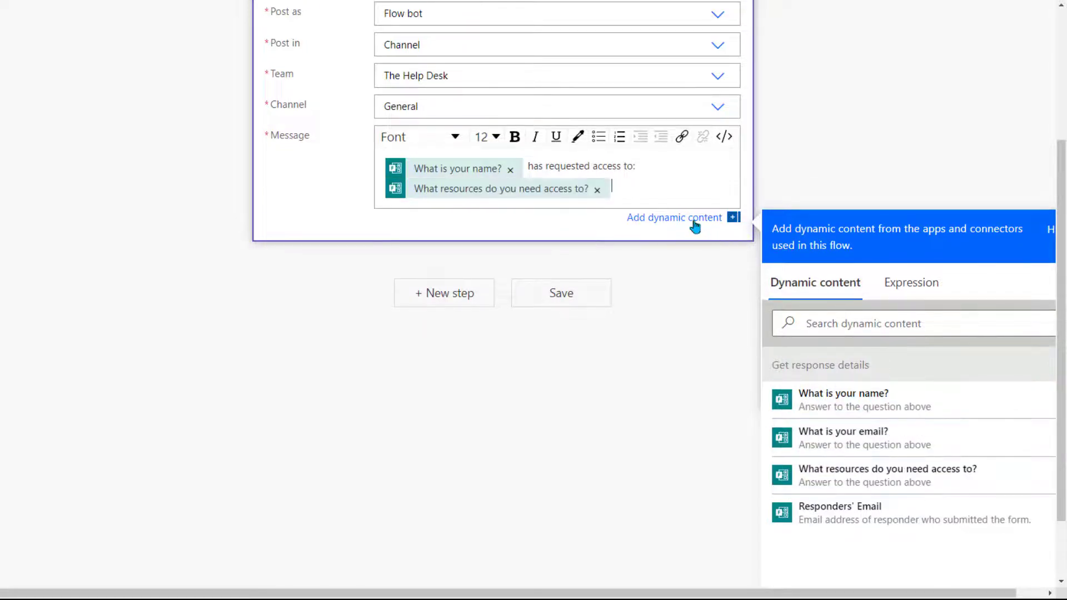
pyautogui.press('Return')
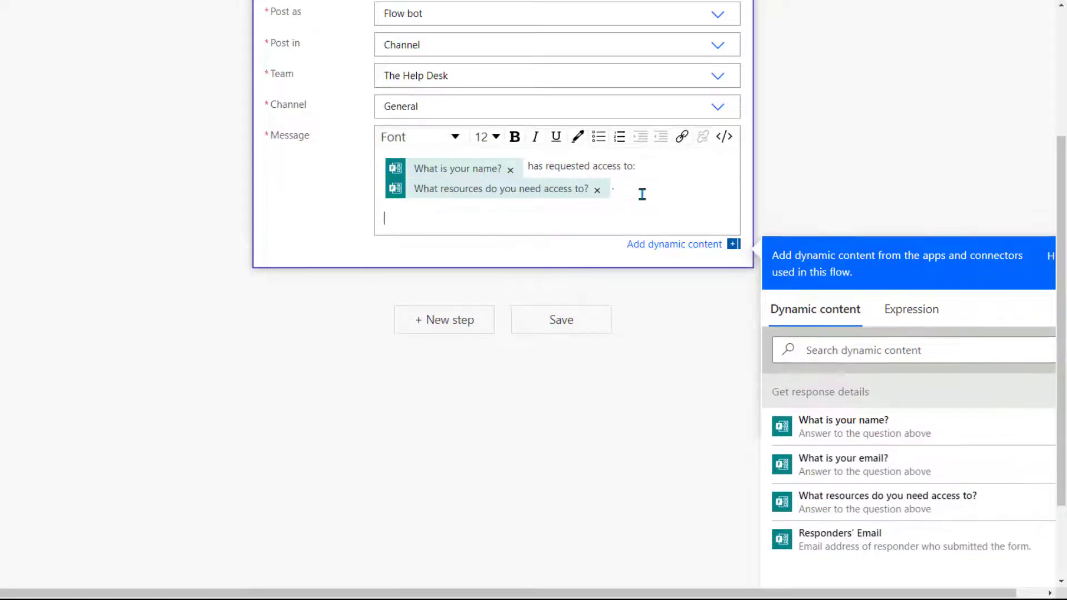
pyautogui.write('Their email is:')
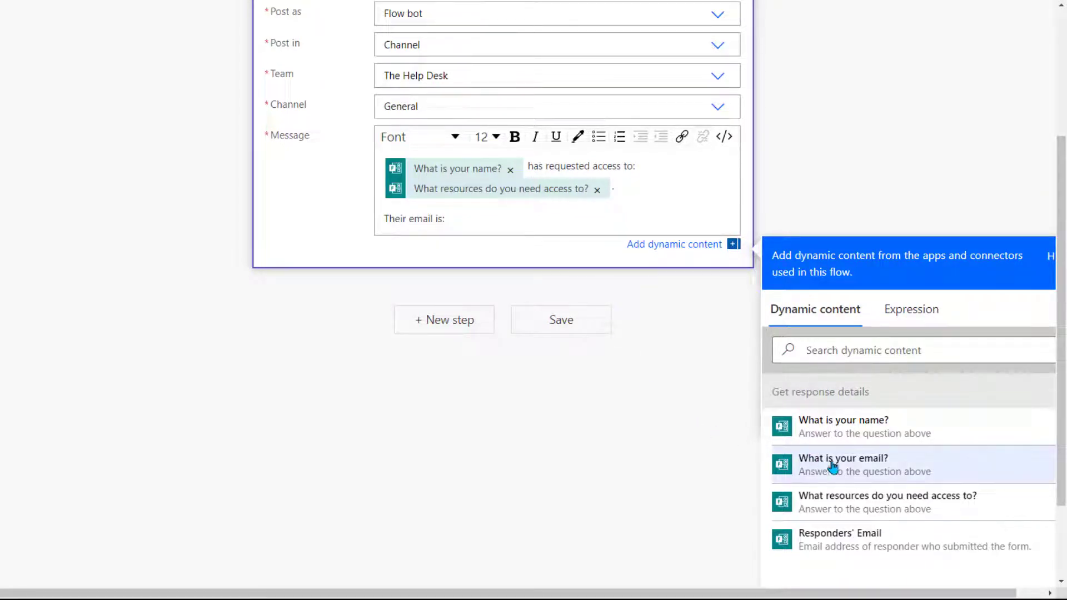
pyautogui.click(855, 470)
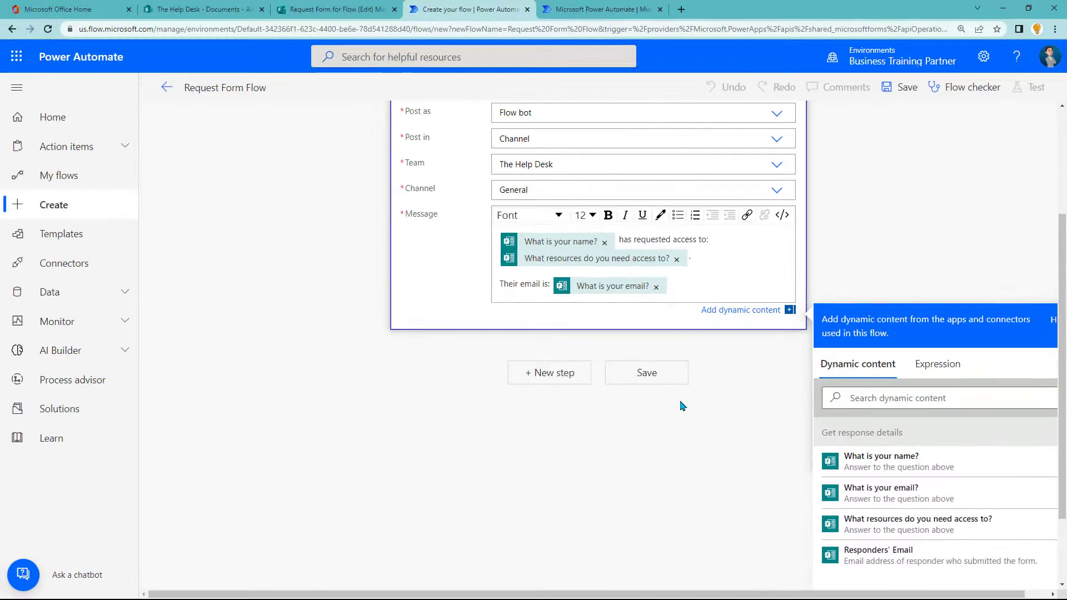
# Step: Close the dynamic content list and save Request Form Flow
pyautogui.click(683, 406)
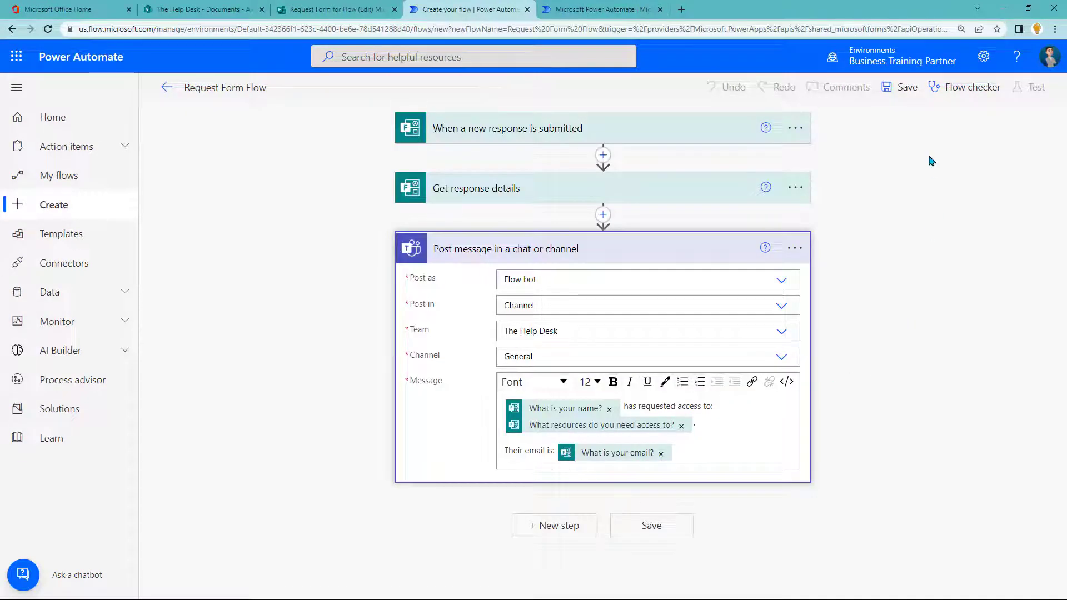
pyautogui.click(902, 93)
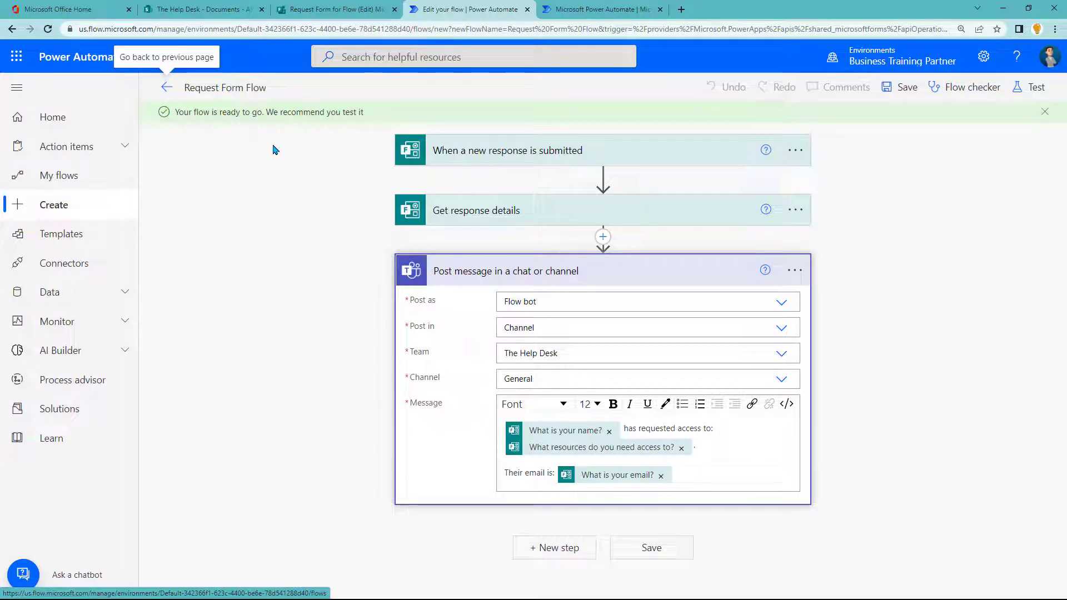
# Step: Preview Request Form for Flow in Forms and enter a respondent name as a test answer
pyautogui.click(351, 19)
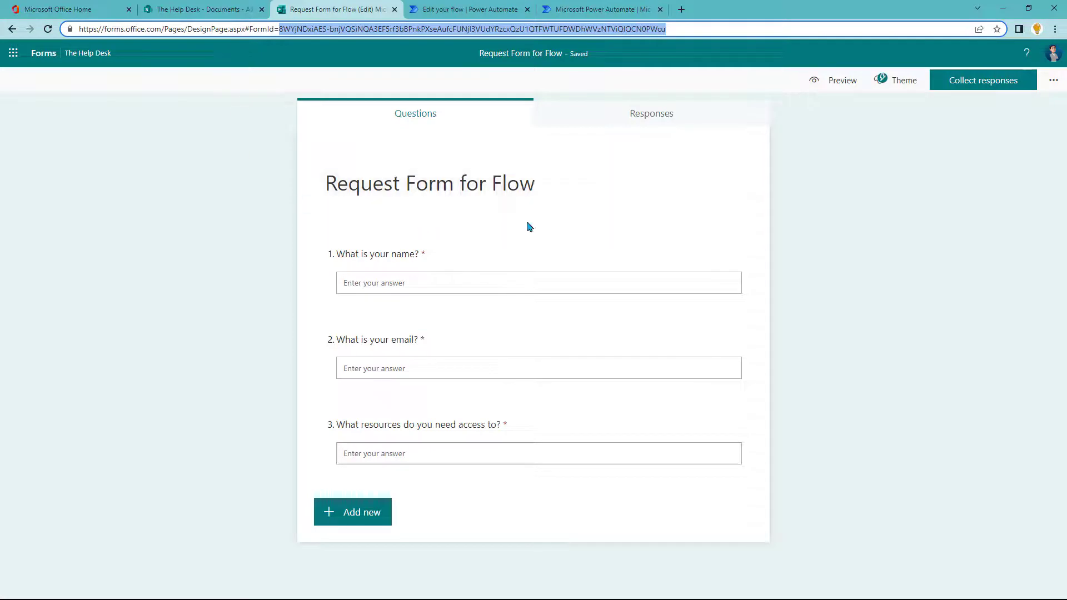
pyautogui.click(814, 83)
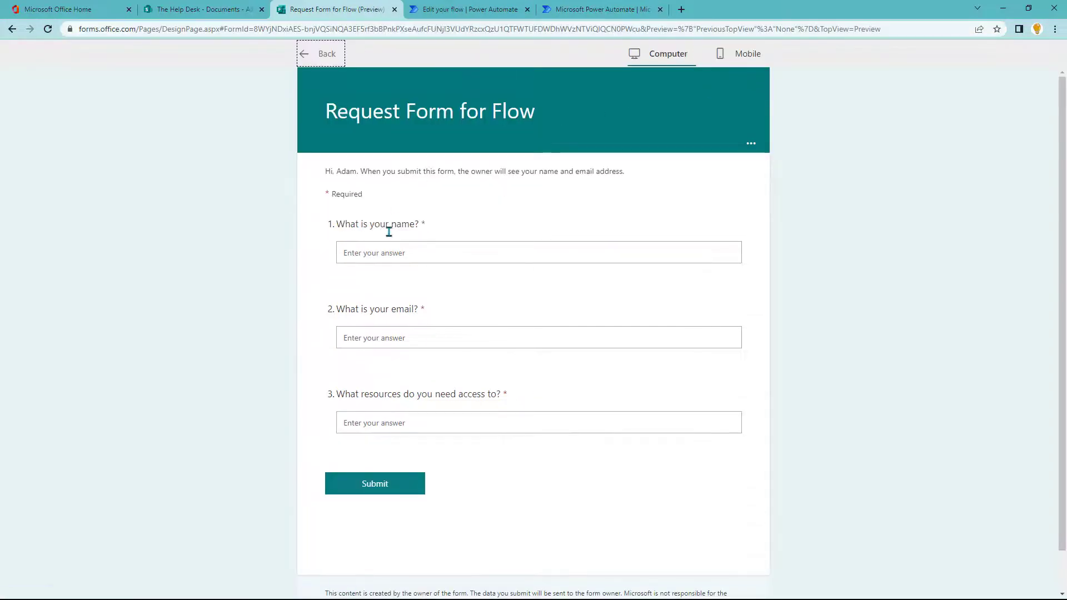
pyautogui.click(387, 248)
pyautogui.write('Anthony')
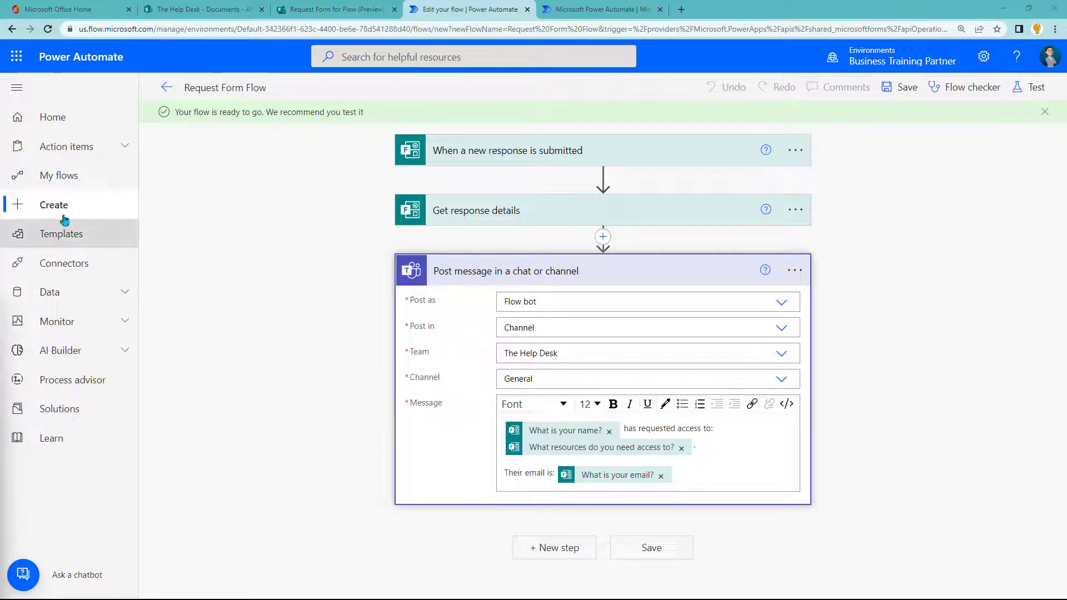
# Step: Open Request Form Flow from My flows to check its run history
pyautogui.click(57, 181)
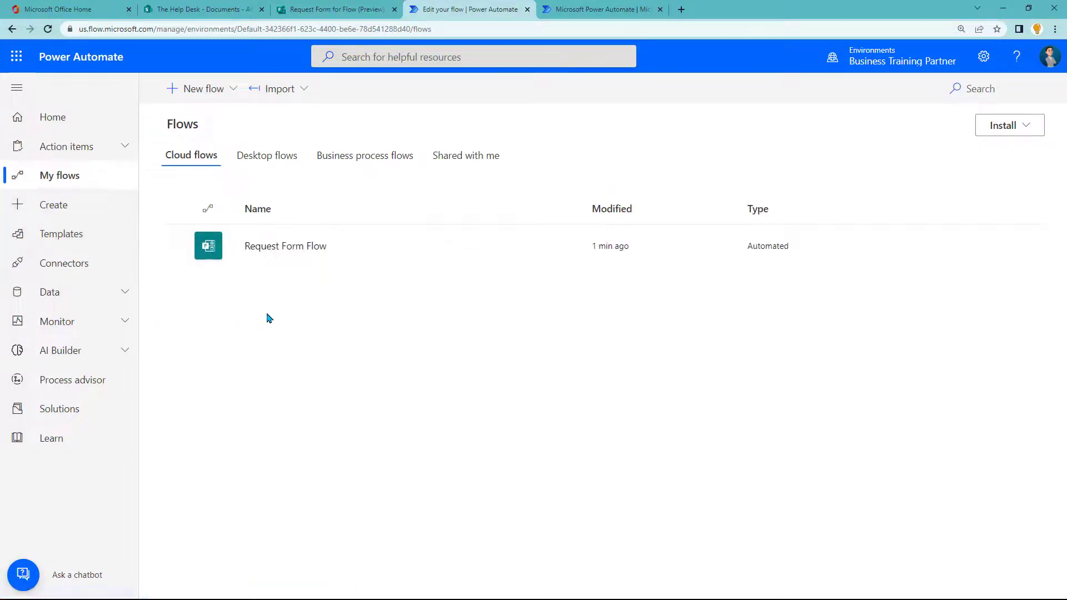
pyautogui.click(303, 253)
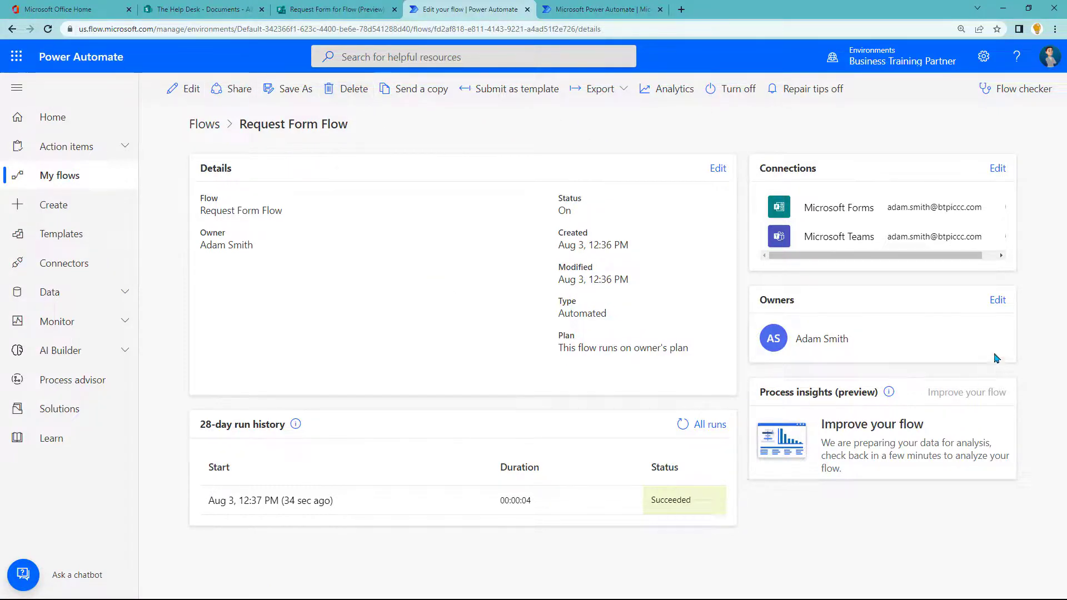
pyautogui.click(998, 300)
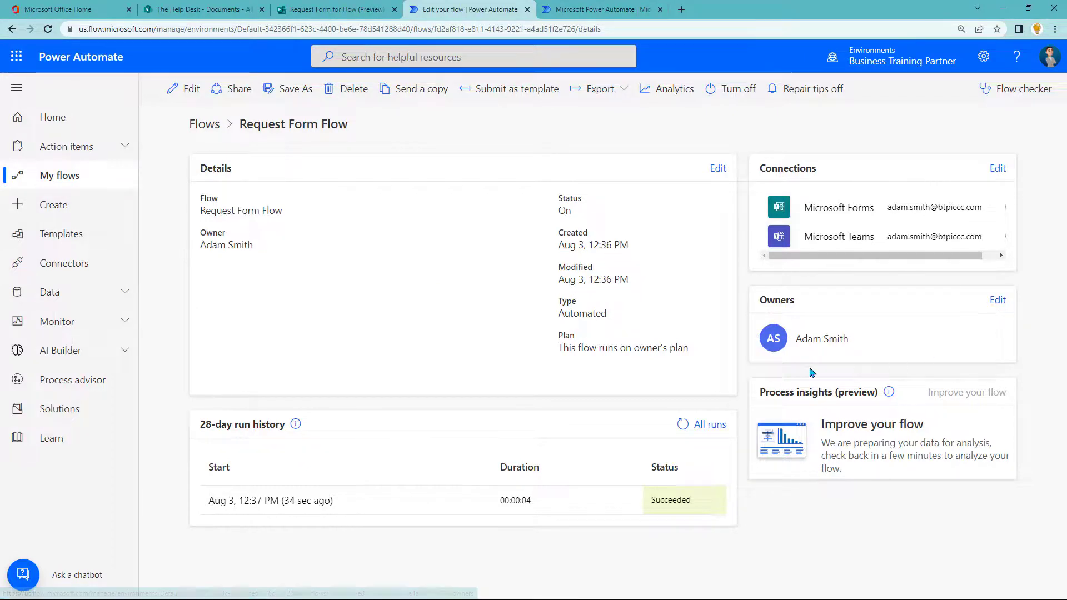